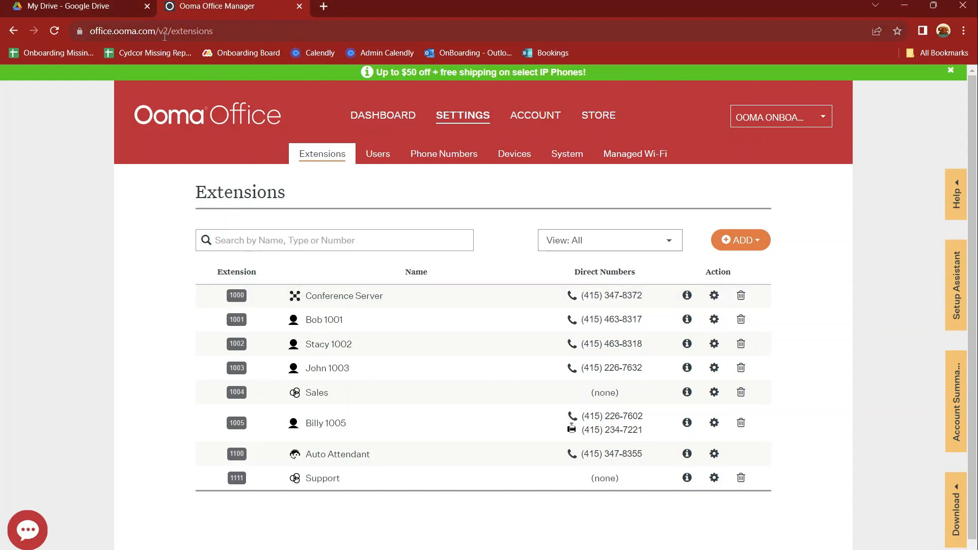
# Step: Go to the Ooma Office Manager Devices page, then view MAC Address.png in Google Drive
pyautogui.click(527, 160)
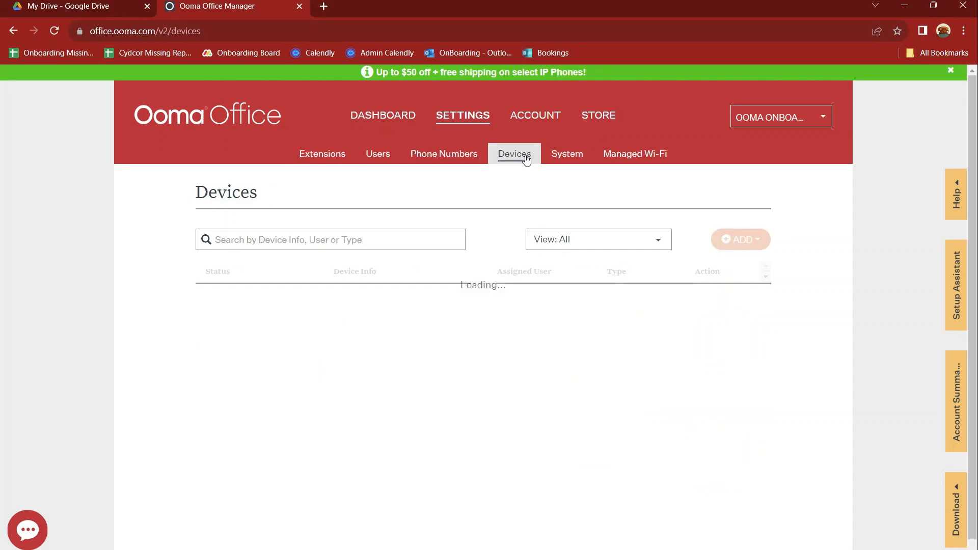
pyautogui.click(85, 5)
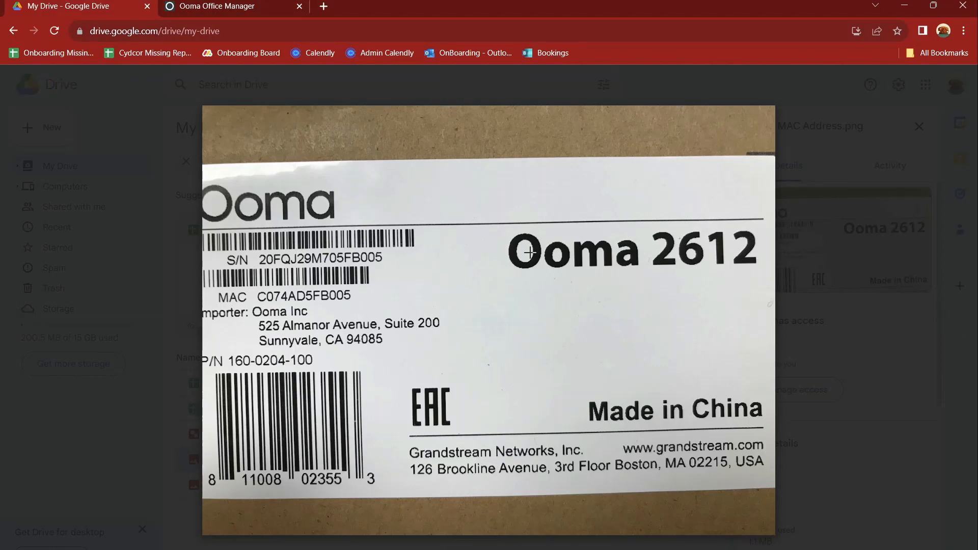
# Step: Mark the model, importer, MAC and address lines on the label photo, then view Back of Phone.png
pyautogui.moveTo(488, 277); pyautogui.dragTo(766, 214)
pyautogui.click(630, 184)
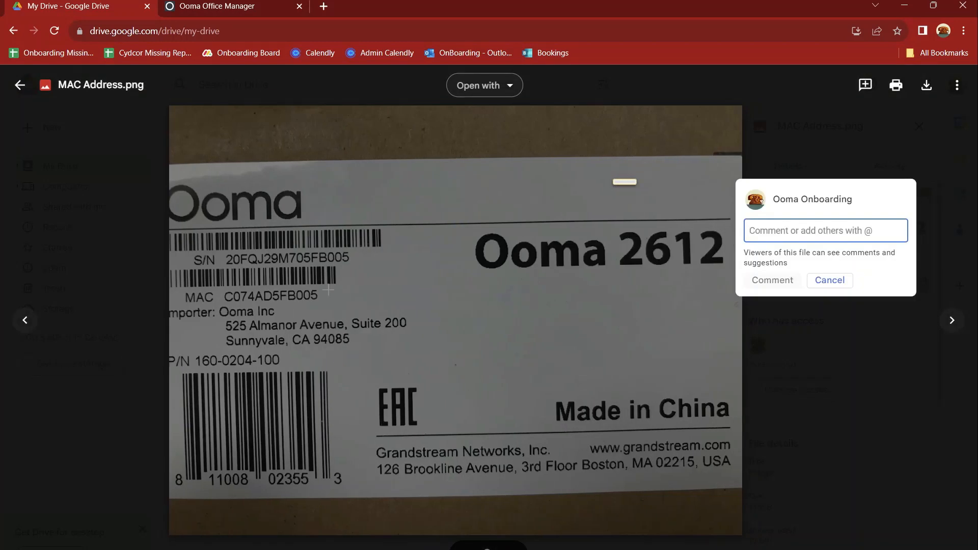
pyautogui.click(254, 316)
pyautogui.moveTo(215, 289); pyautogui.dragTo(366, 305)
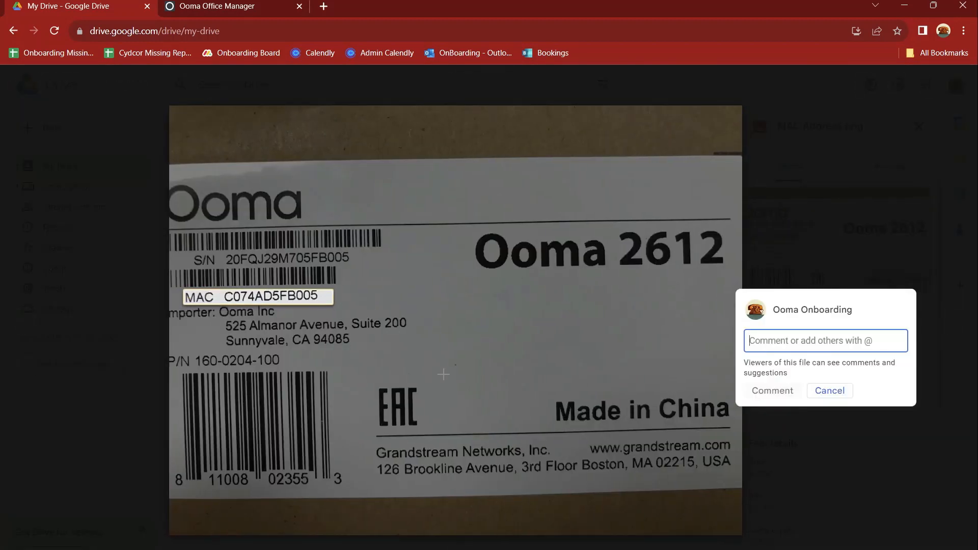
pyautogui.moveTo(370, 439); pyautogui.dragTo(672, 482)
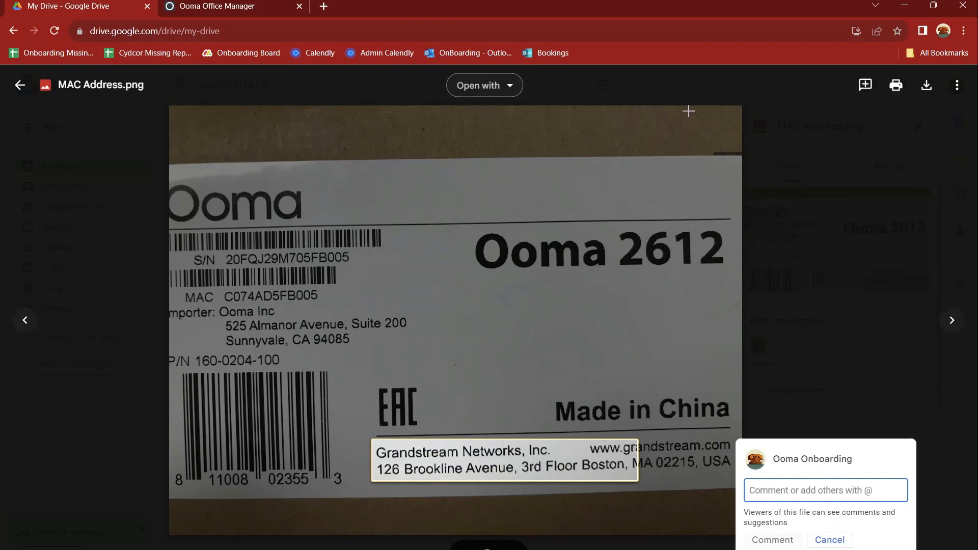
pyautogui.click(689, 87)
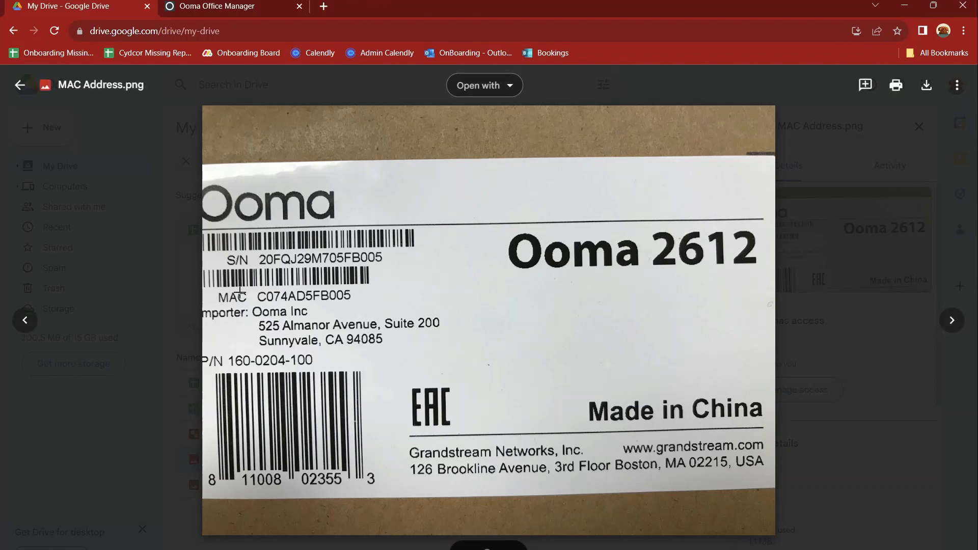
pyautogui.click(952, 321)
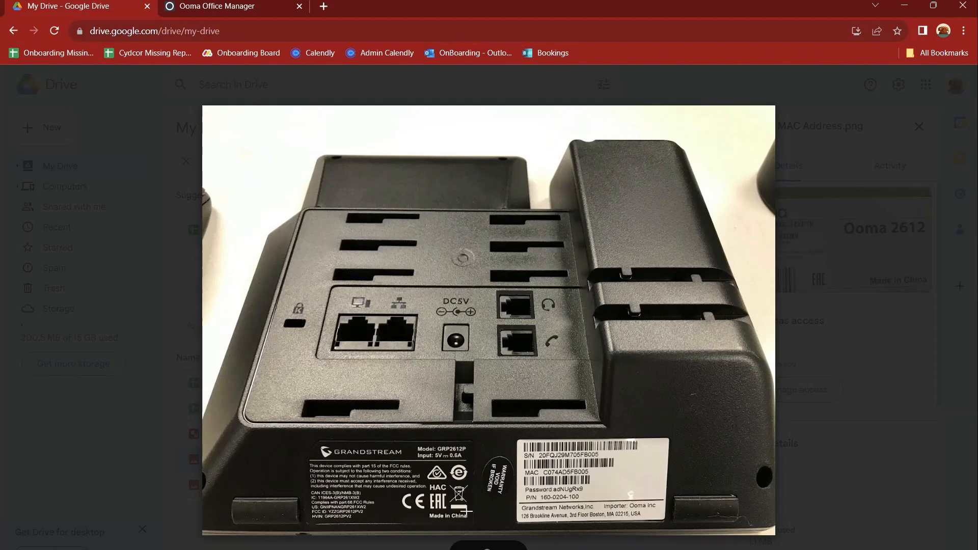
# Step: Switch back to the Ooma Office Manager tab showing the empty Devices list
pyautogui.click(227, 6)
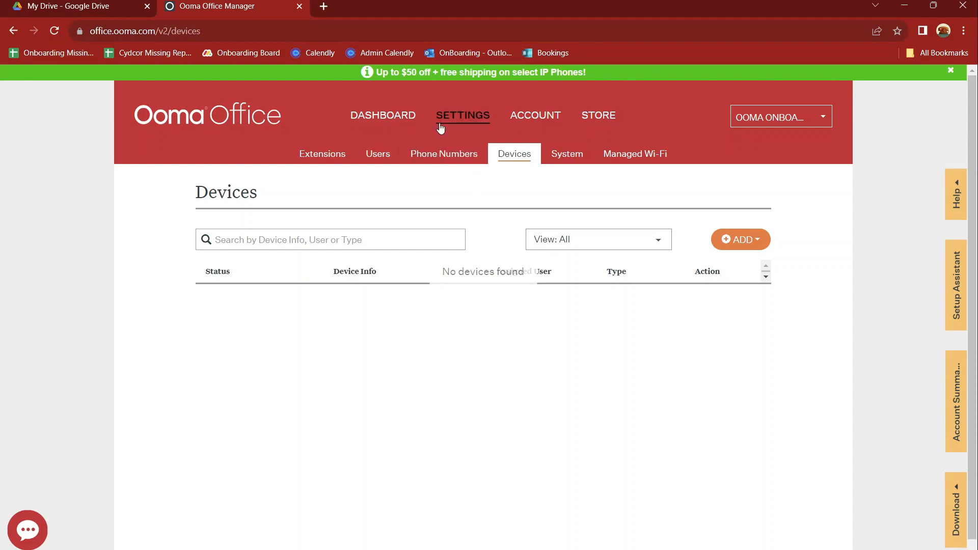
# Step: Start adding an IP phone, check the label photos in Drive, and pick the Ooma 2612 model
pyautogui.click(739, 243)
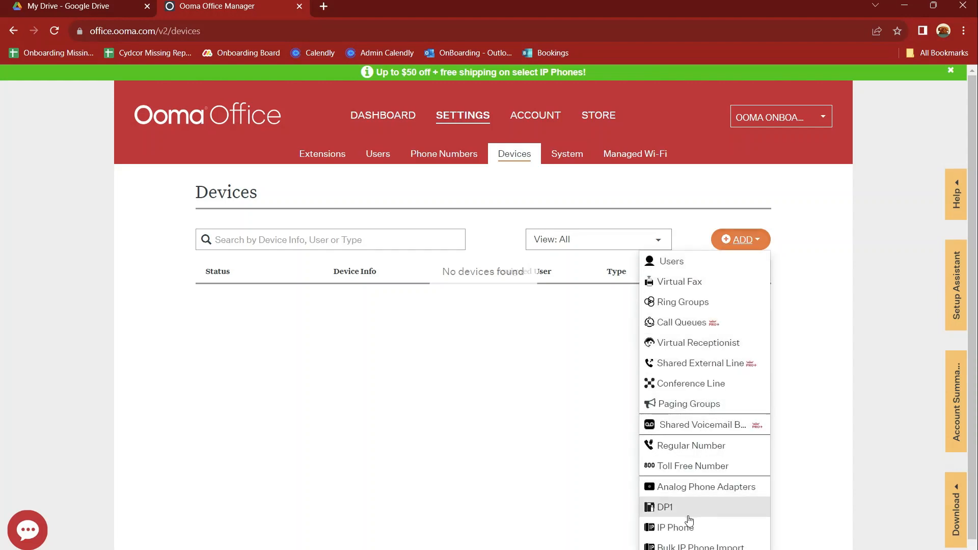
pyautogui.click(744, 529)
pyautogui.scroll(-2, 655, 370)
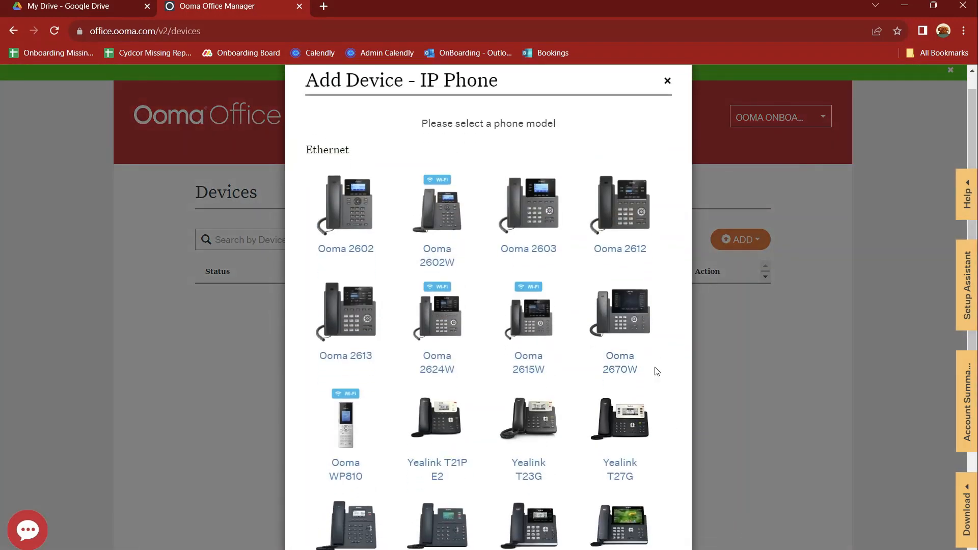
pyautogui.scroll(-2, 656, 371)
pyautogui.click(95, 4)
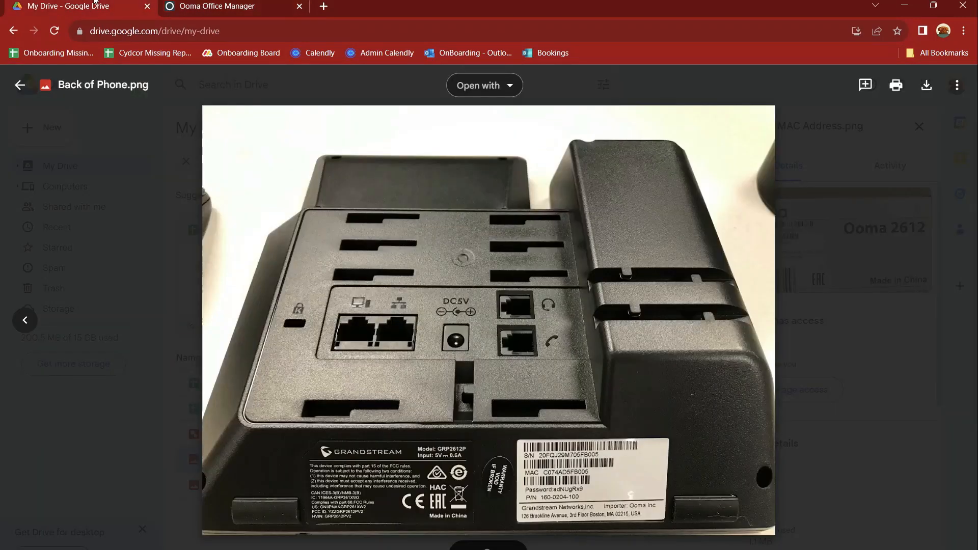
pyautogui.click(24, 320)
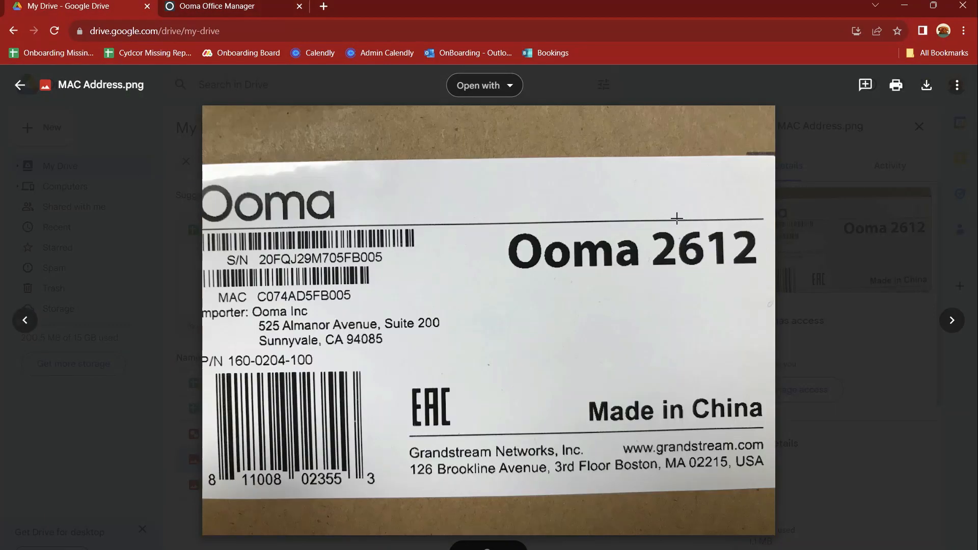
pyautogui.click(222, 4)
pyautogui.scroll(-1, 542, 343)
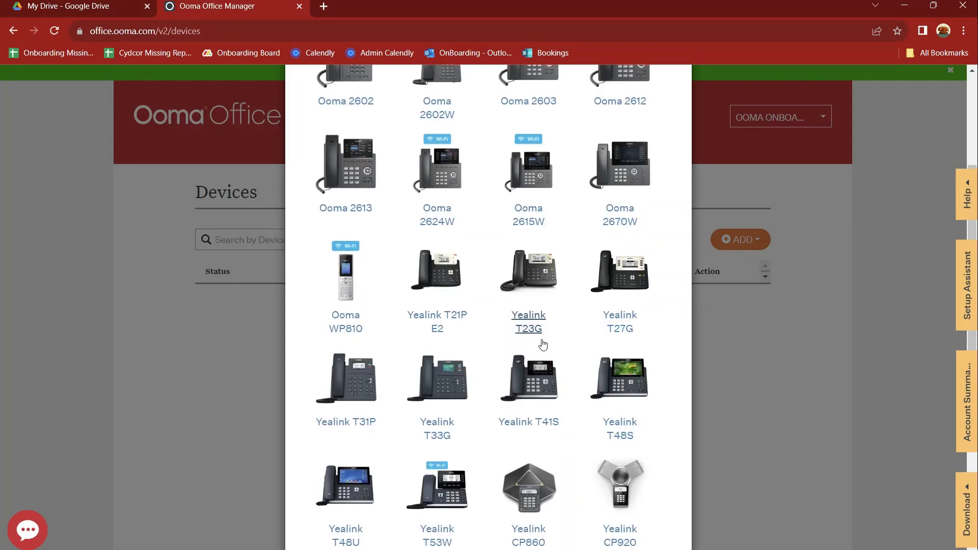
pyautogui.scroll(2, 543, 345)
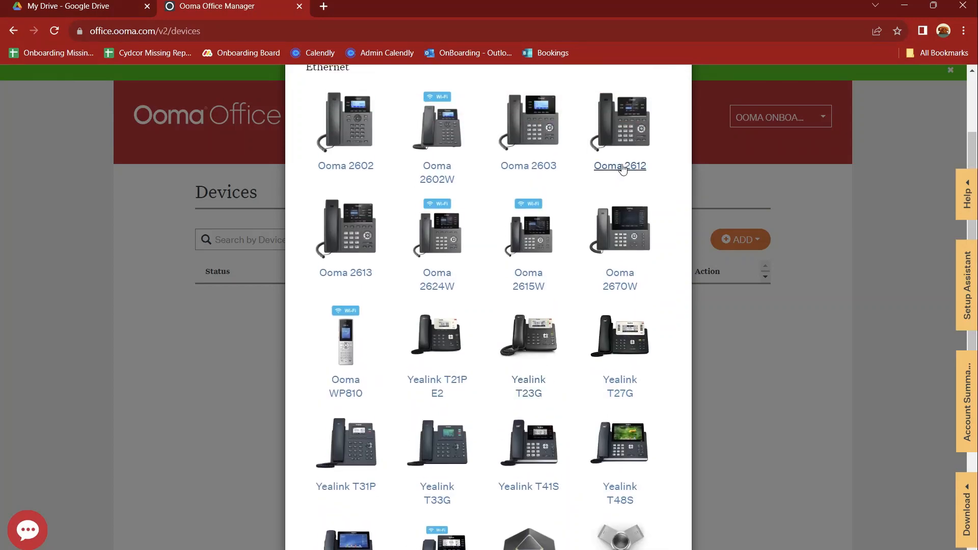
pyautogui.click(622, 166)
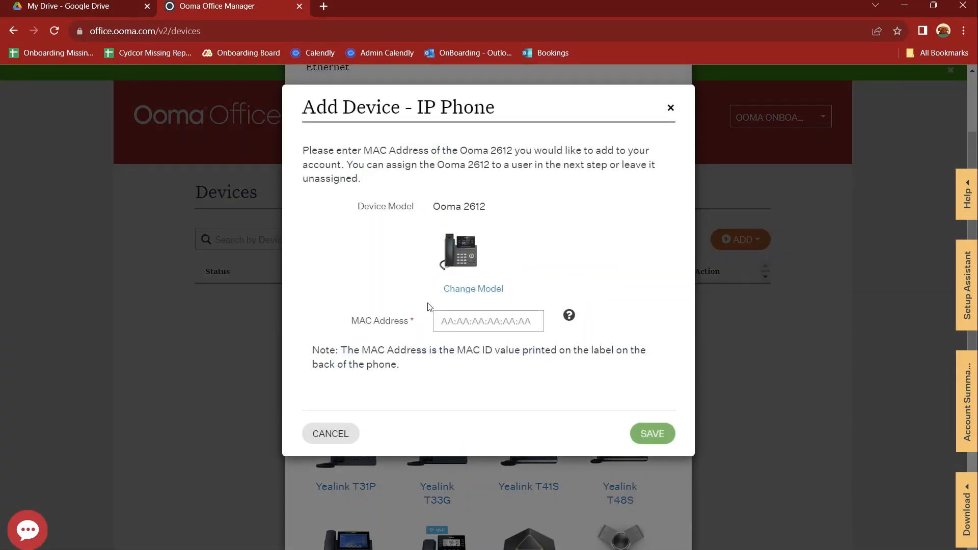
pyautogui.click(435, 325)
pyautogui.click(30, 4)
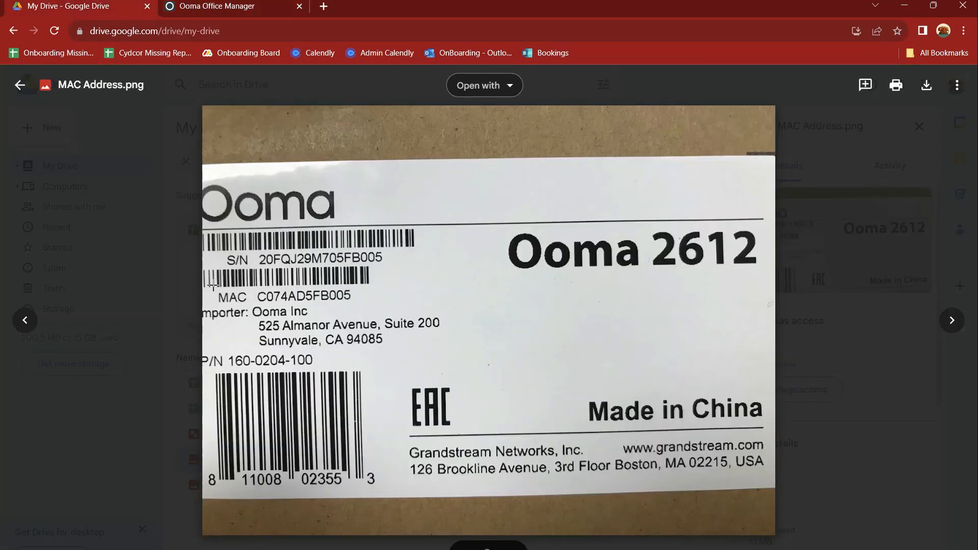
pyautogui.moveTo(213, 287); pyautogui.dragTo(369, 307)
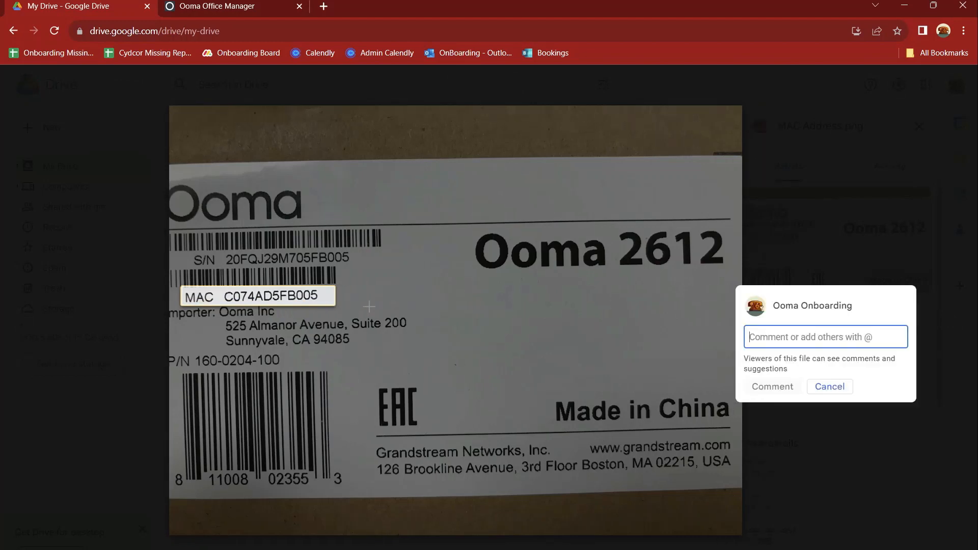
pyautogui.click(236, 8)
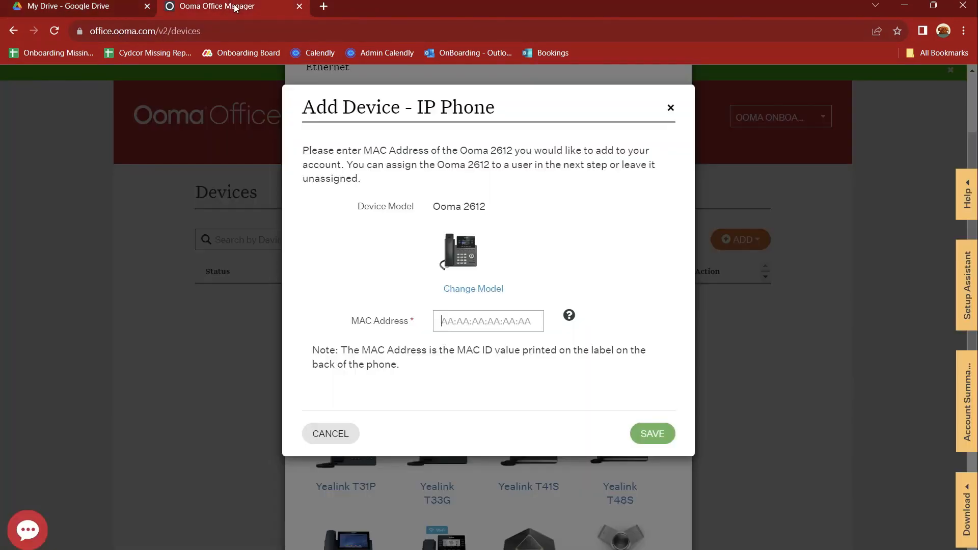
pyautogui.click(444, 321)
pyautogui.write('C0:74:AD:5F:B0:05')
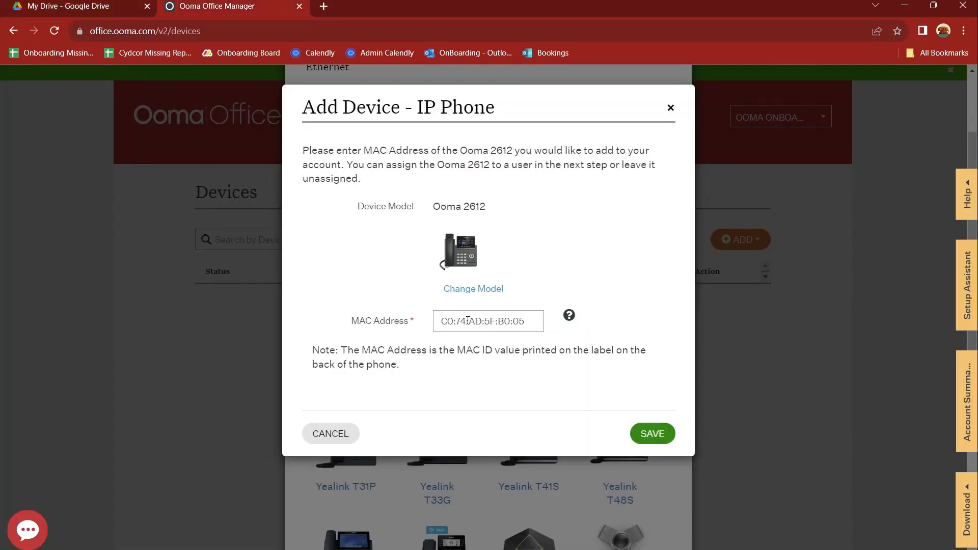
pyautogui.click(658, 433)
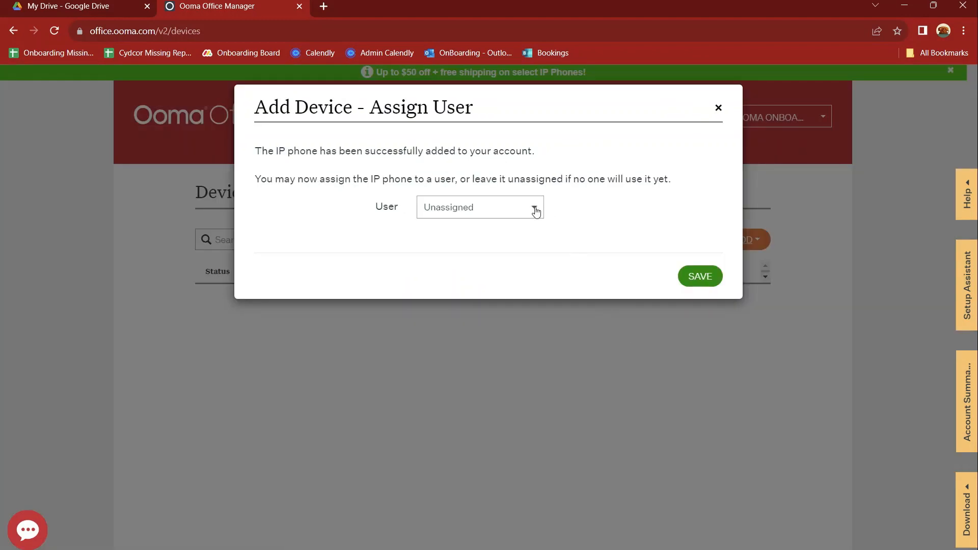
# Step: Assign the Ooma 2612 phone to the extension 1001 user and save
pyautogui.click(536, 212)
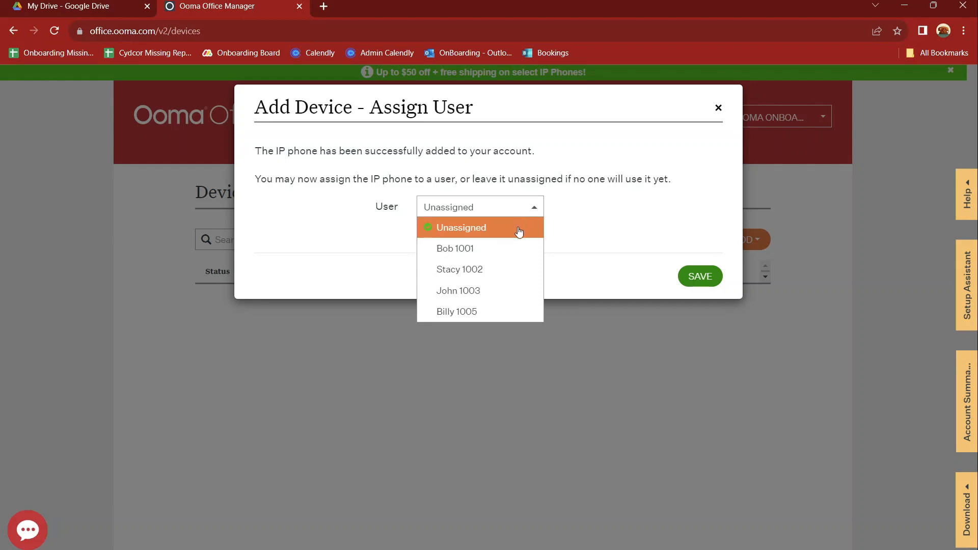
pyautogui.click(505, 250)
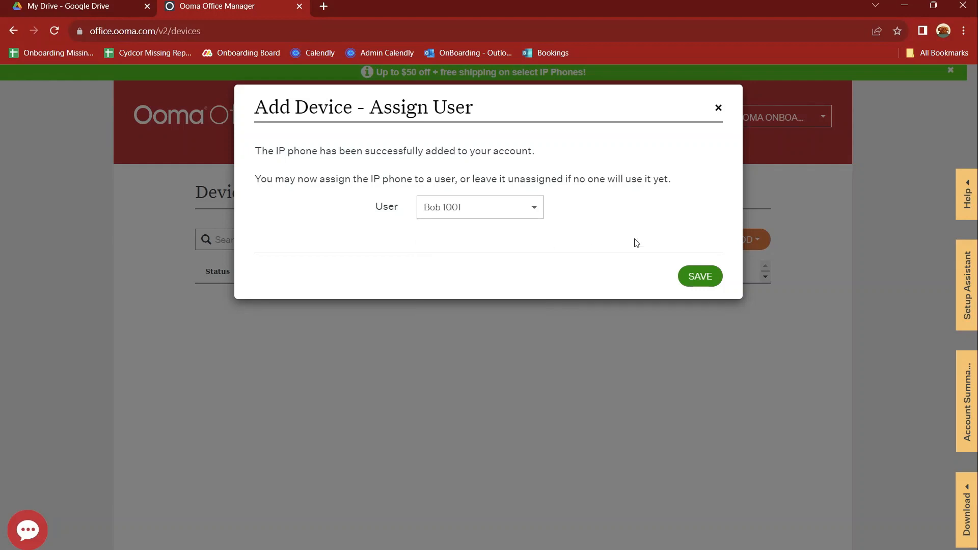
pyautogui.click(704, 284)
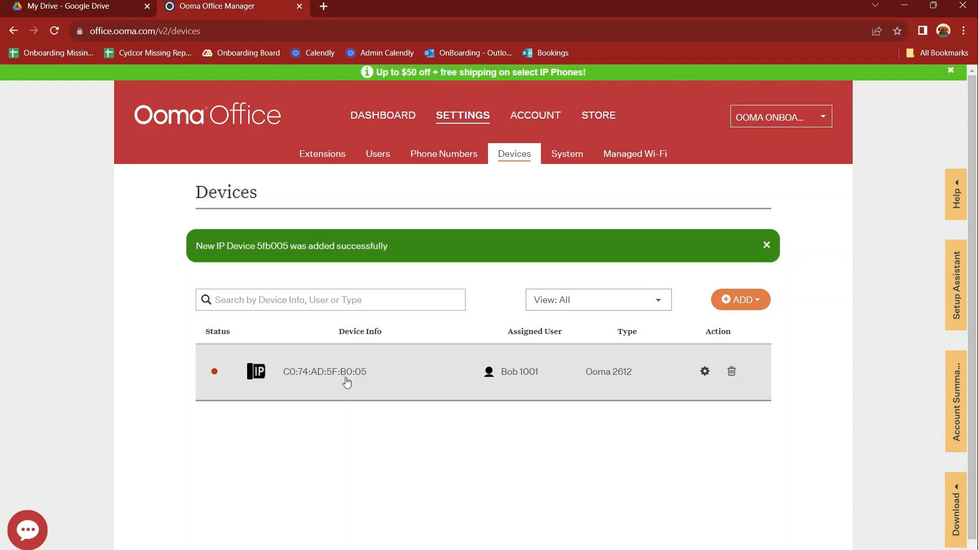
# Step: Review the label and Back of Phone photos, then open the Ooma 2612's Edit – IP phone settings
pyautogui.click(103, 4)
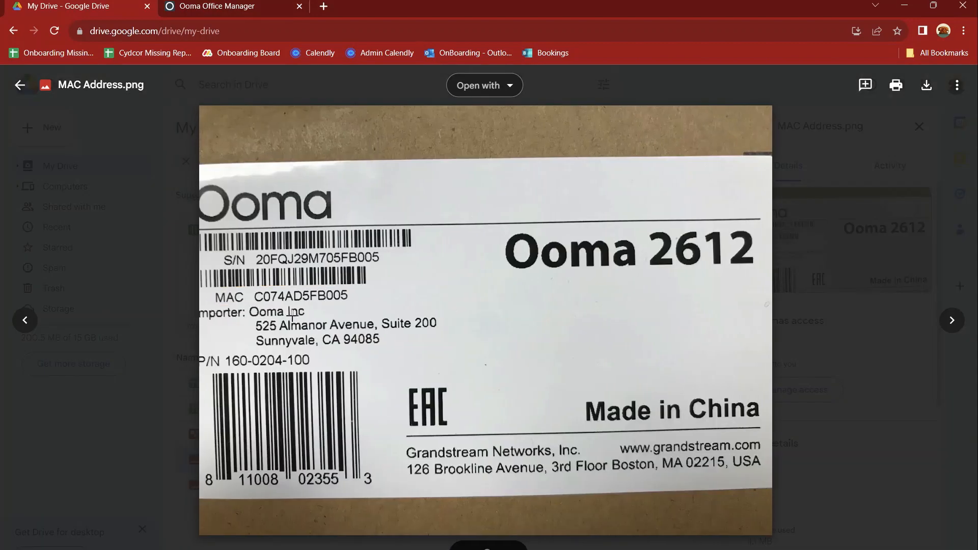
pyautogui.moveTo(292, 317); pyautogui.dragTo(322, 321)
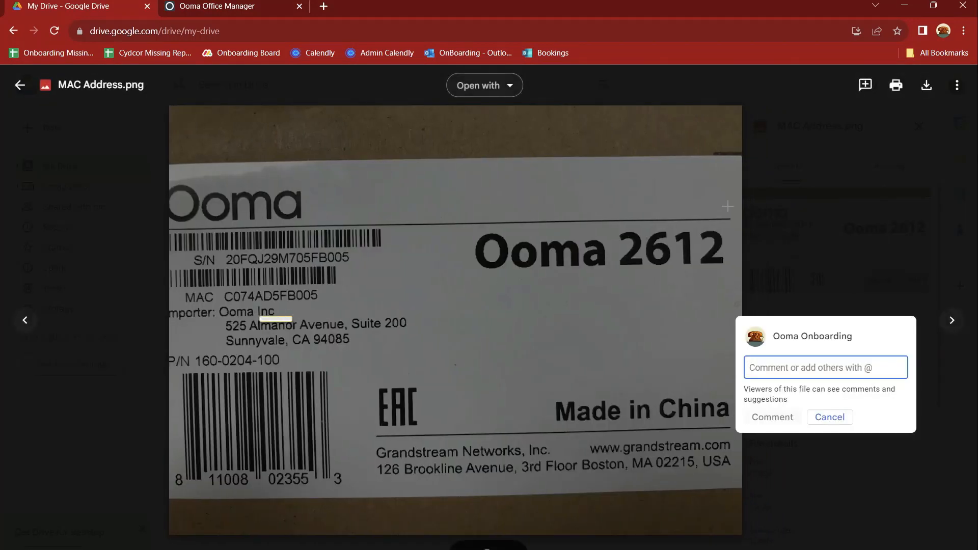
pyautogui.click(952, 320)
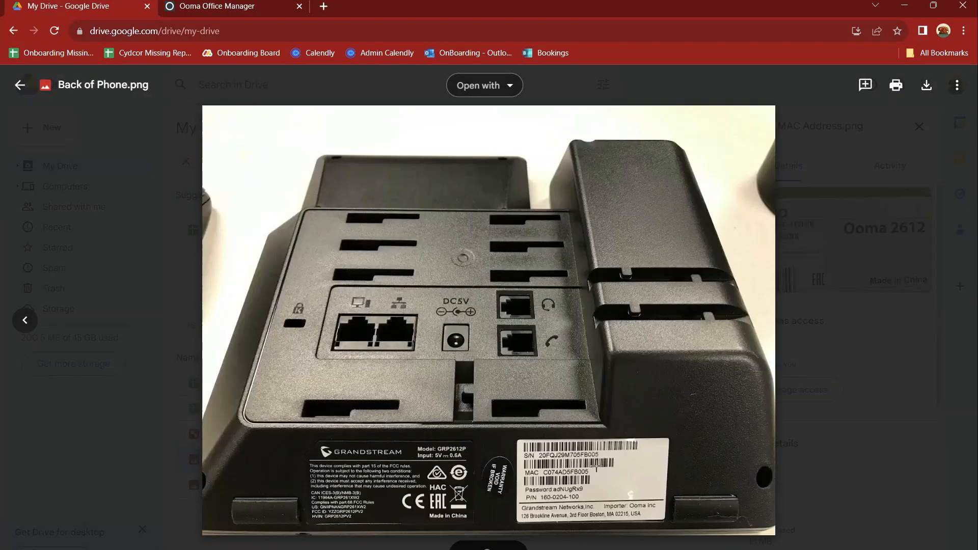
pyautogui.click(250, 3)
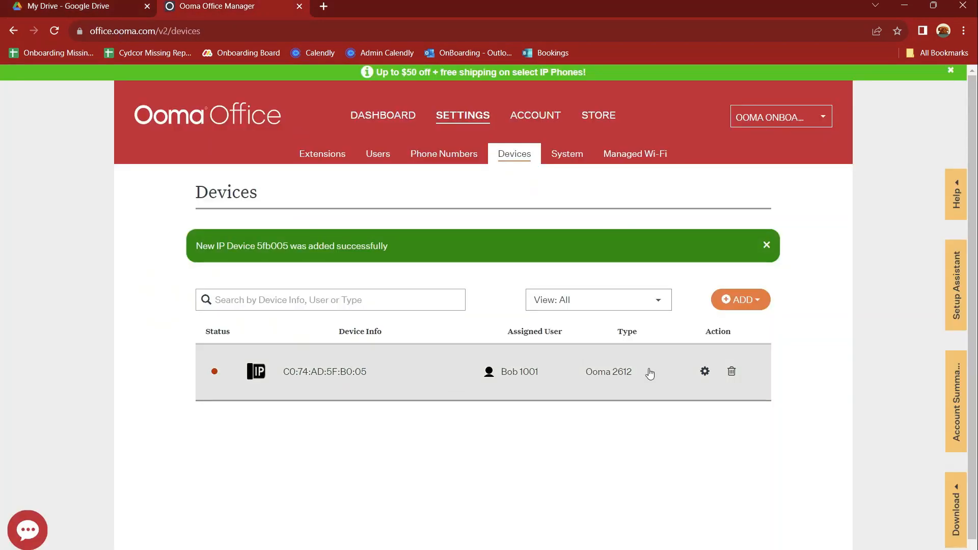
pyautogui.click(705, 373)
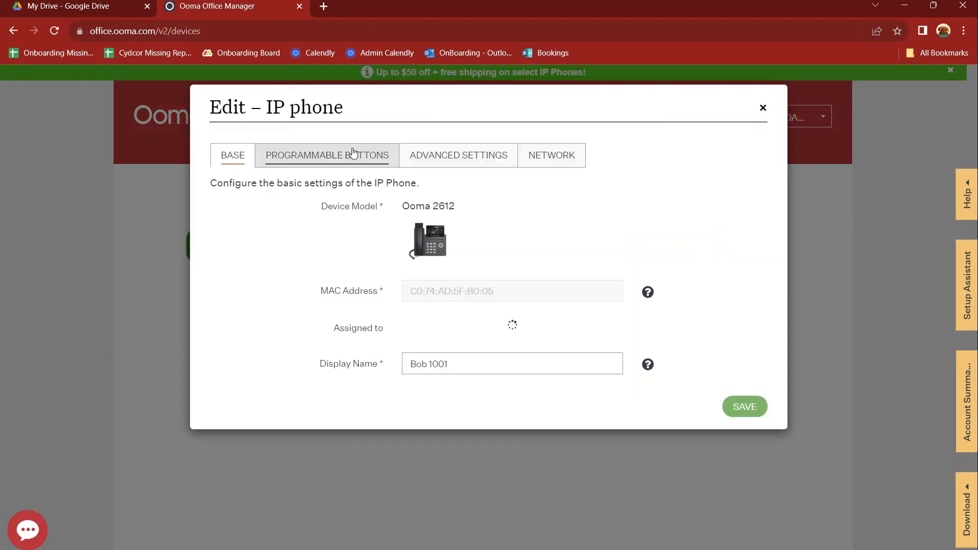
# Step: Show the Programmable Buttons tab, where page 1 buttons 1 and 2 are set to 1001
pyautogui.click(331, 155)
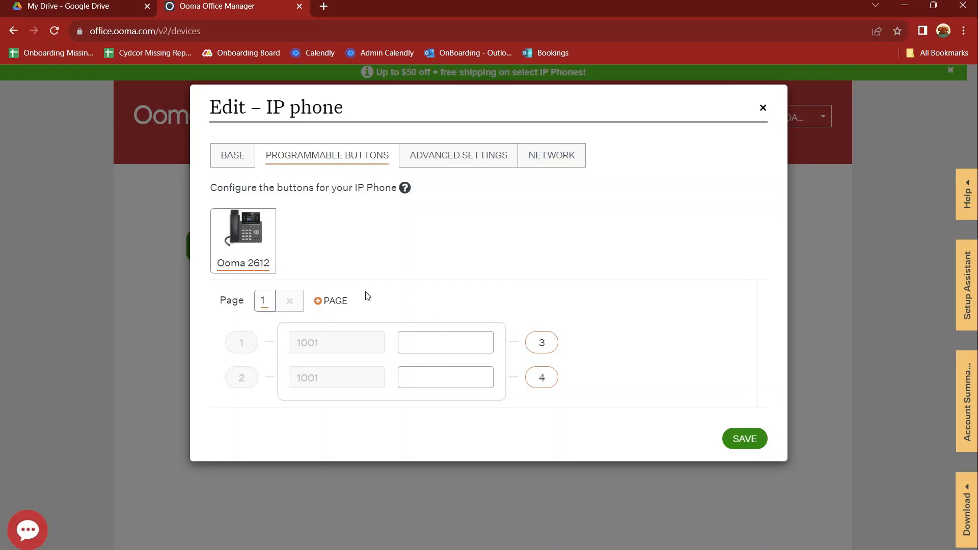
# Step: Add button pages 2 and 3, return to page 1, and open button 3's settings
pyautogui.click(330, 302)
pyautogui.click(289, 302)
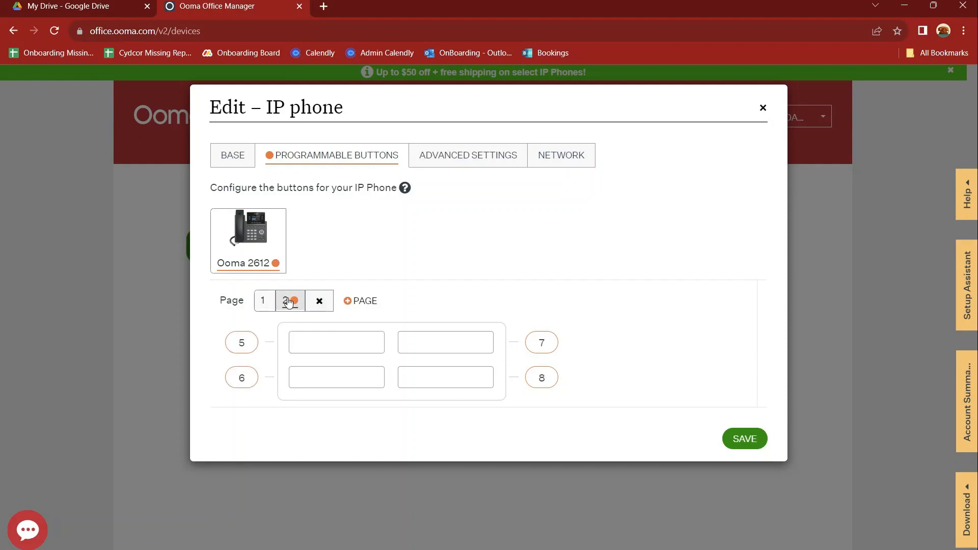
pyautogui.click(347, 301)
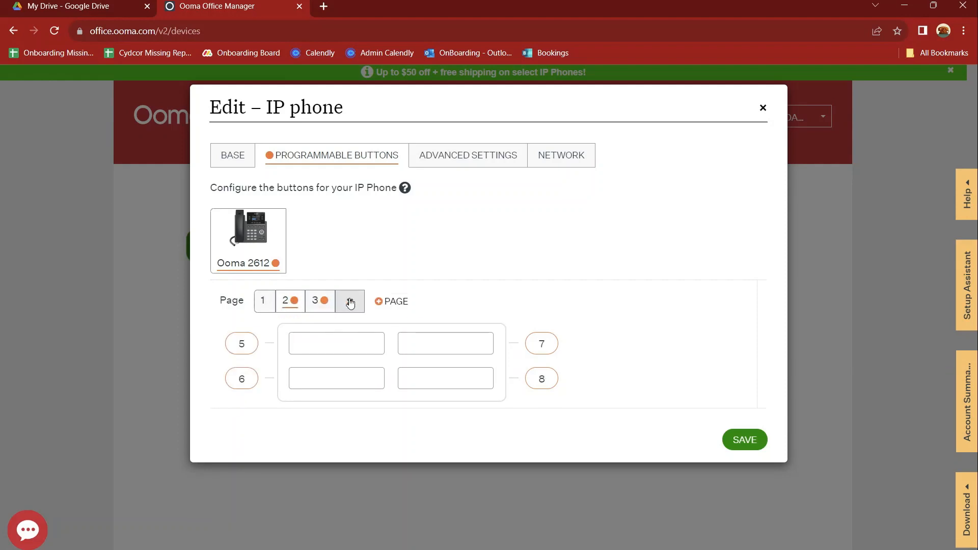
pyautogui.click(320, 303)
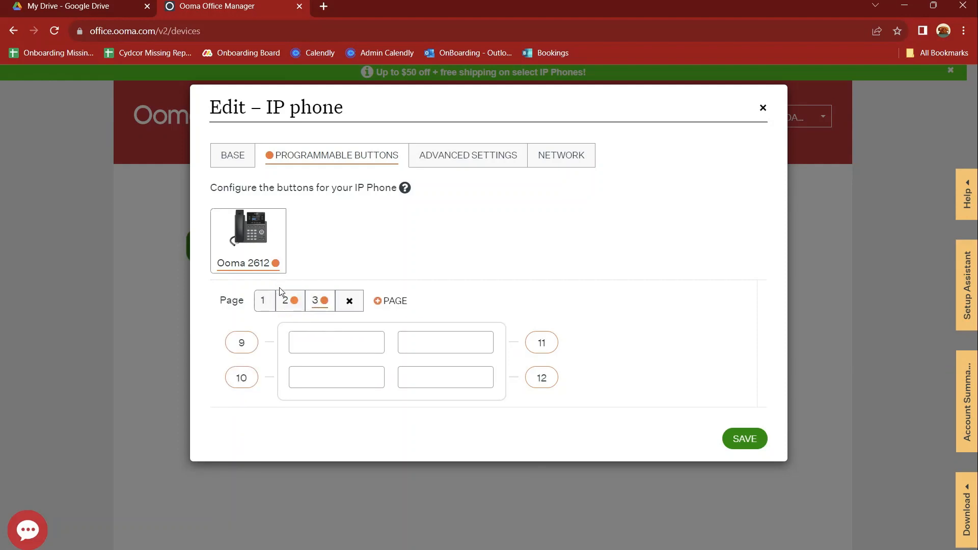
pyautogui.click(287, 309)
pyautogui.click(256, 306)
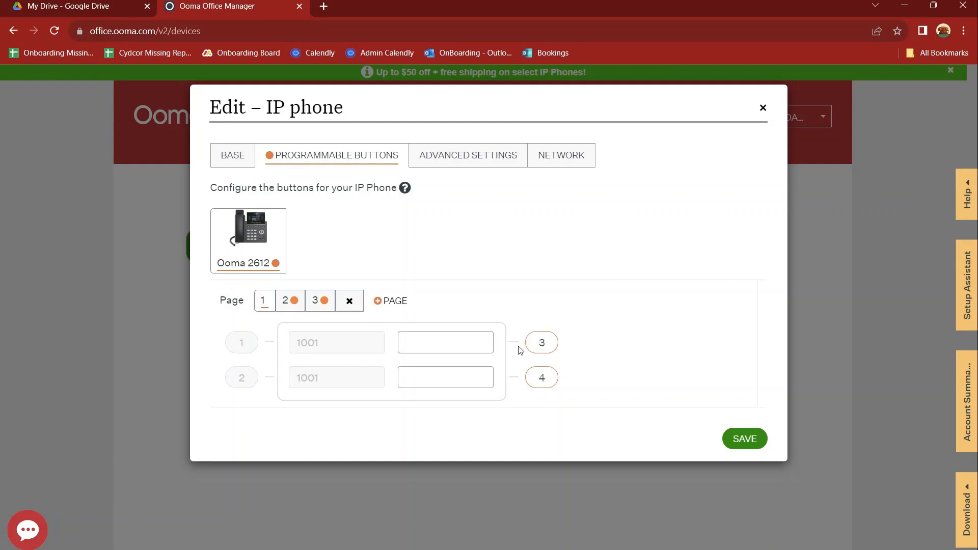
pyautogui.click(542, 342)
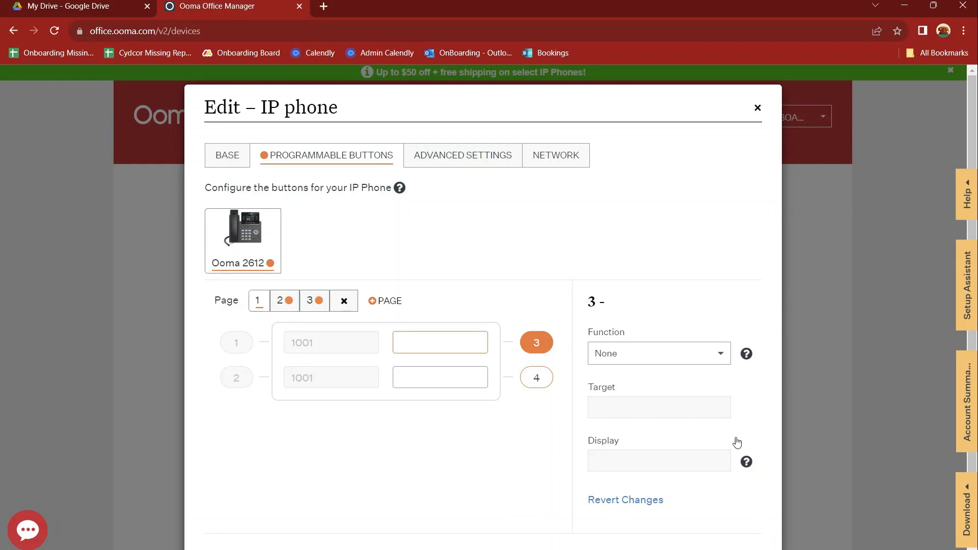
# Step: Set button 3 to Call Park with target 1 and display label Hold 1
pyautogui.click(717, 357)
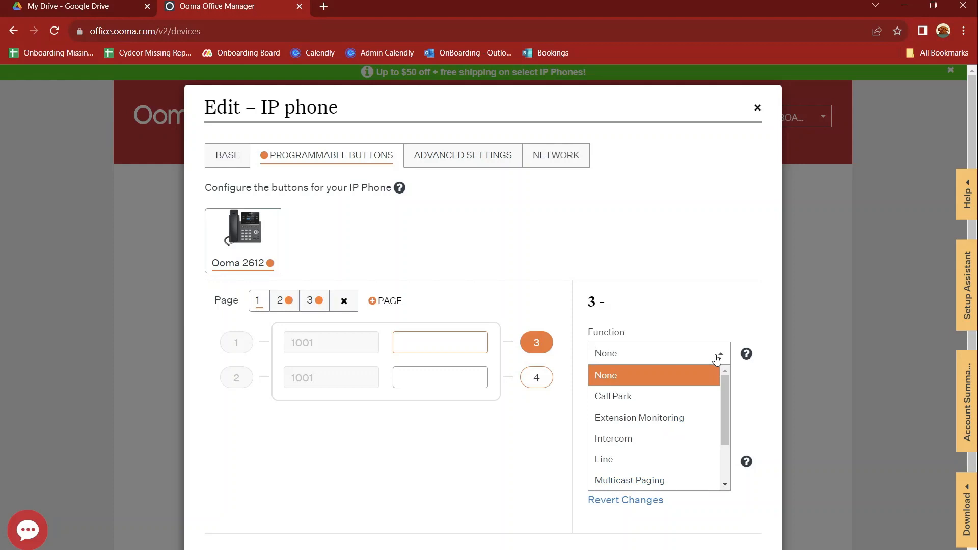
pyautogui.click(693, 399)
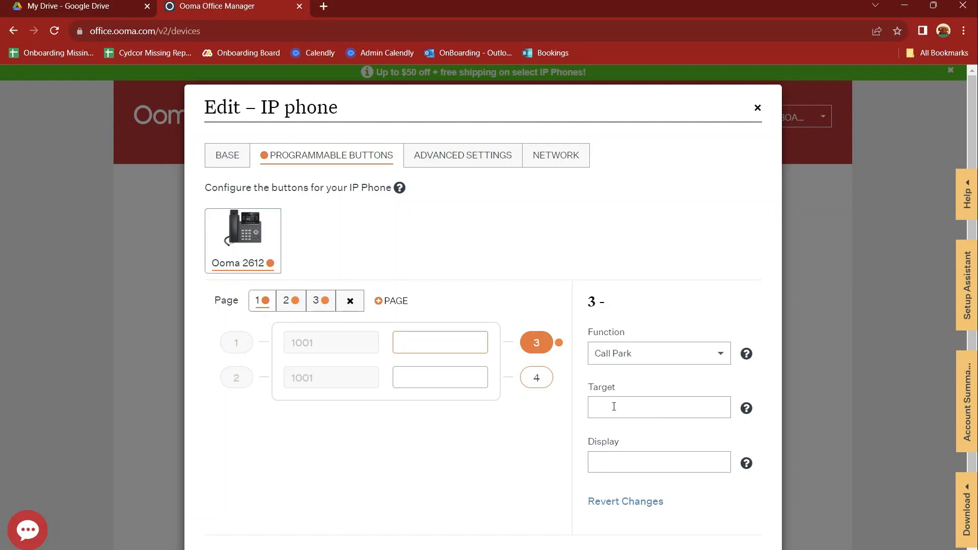
pyautogui.write('1')
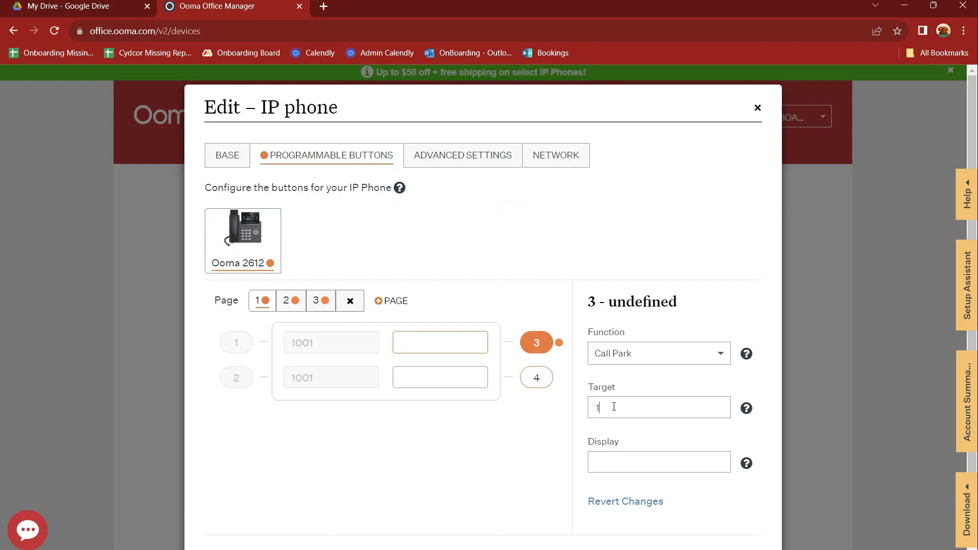
pyautogui.click(604, 460)
pyautogui.write('Hol')
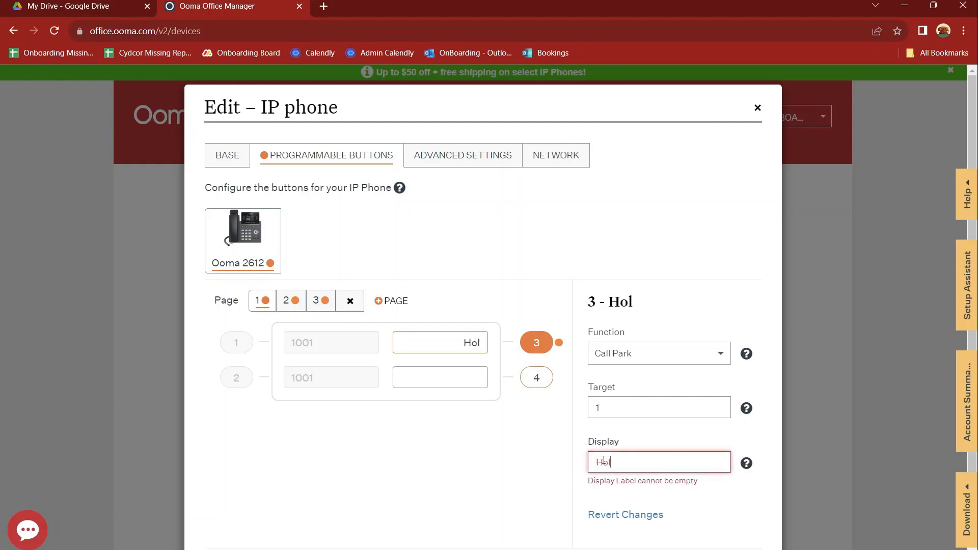
pyautogui.write('d 1')
pyautogui.click(564, 442)
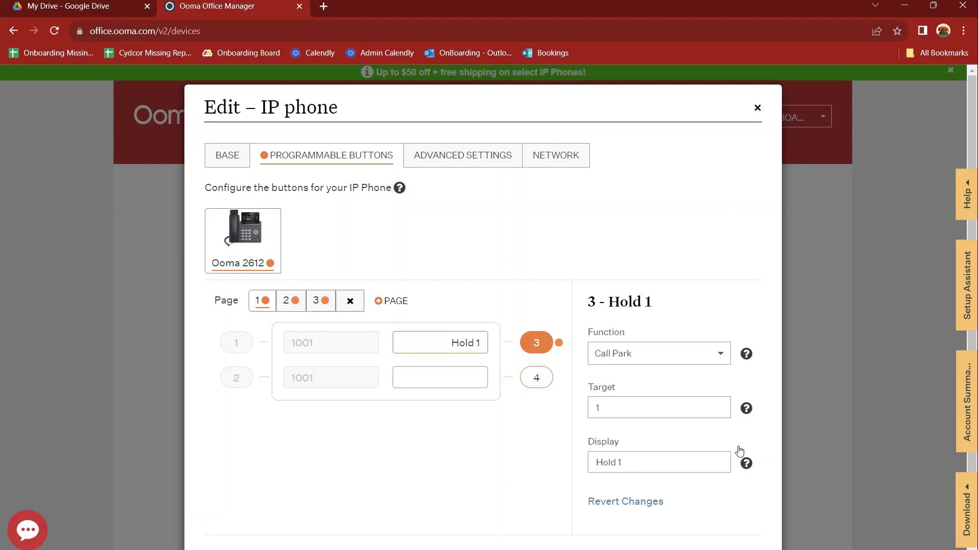
pyautogui.click(440, 377)
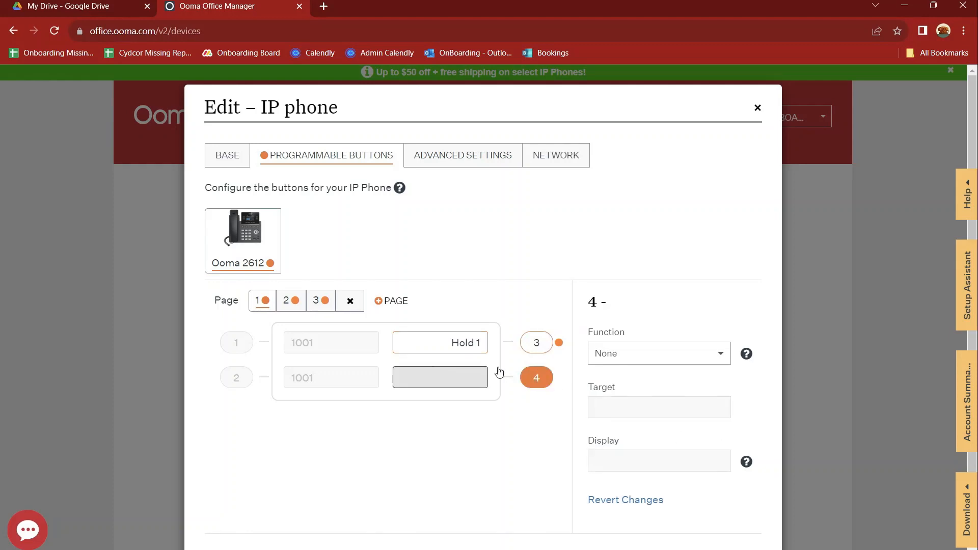
# Step: Make button 4 a Call Park key with target 2 and display label Hold 2
pyautogui.click(673, 354)
pyautogui.click(648, 401)
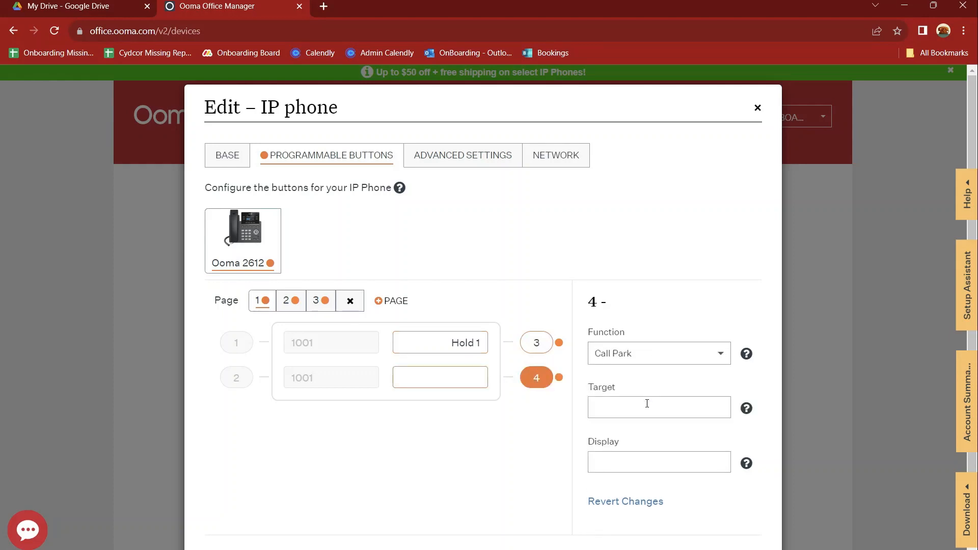
pyautogui.click(646, 406)
pyautogui.write('2')
pyautogui.press('Tab')
pyautogui.write('H')
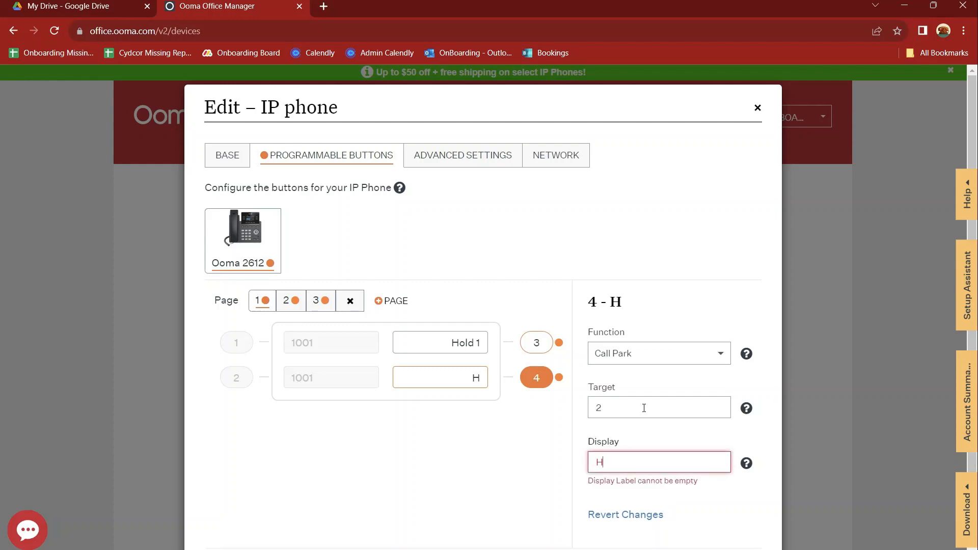
pyautogui.write('old 2')
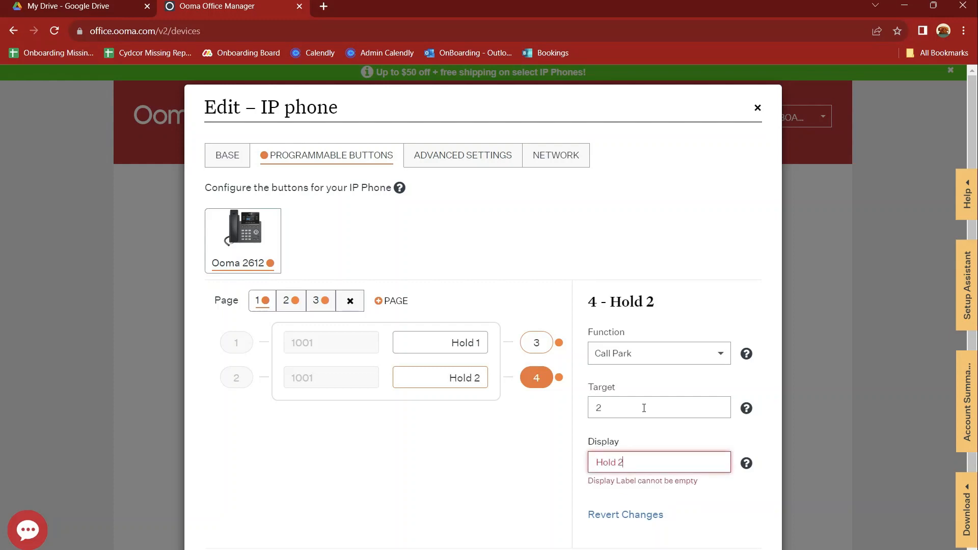
pyautogui.click(601, 409)
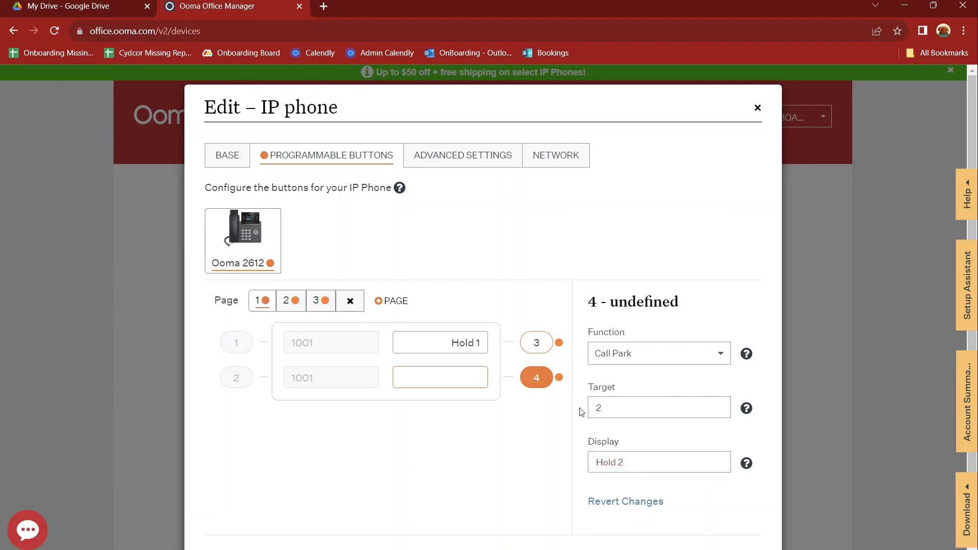
# Step: Recheck button 3, correct button 4's label to Hold 2, and go to button page 2
pyautogui.click(467, 349)
pyautogui.click(461, 377)
pyautogui.press('BackSpace')
pyautogui.write('2')
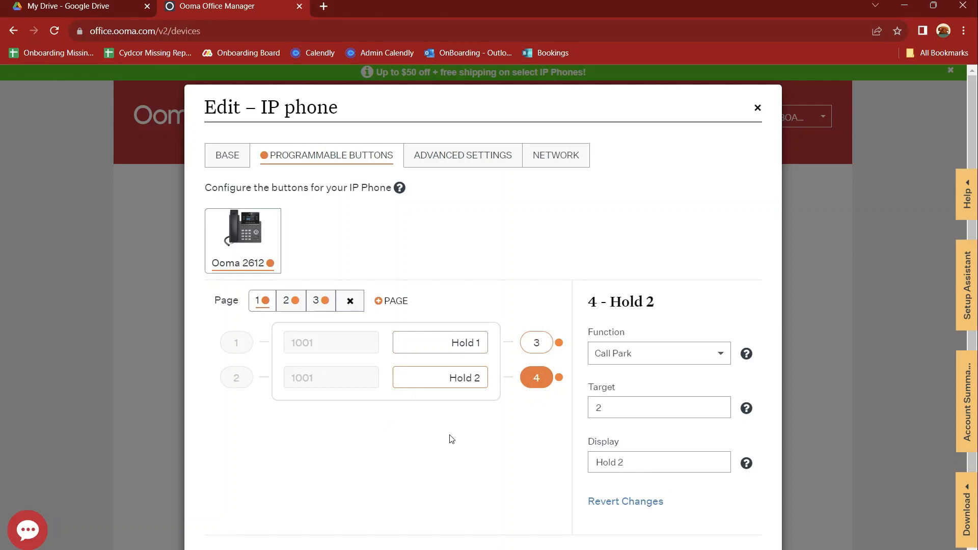
pyautogui.click(295, 301)
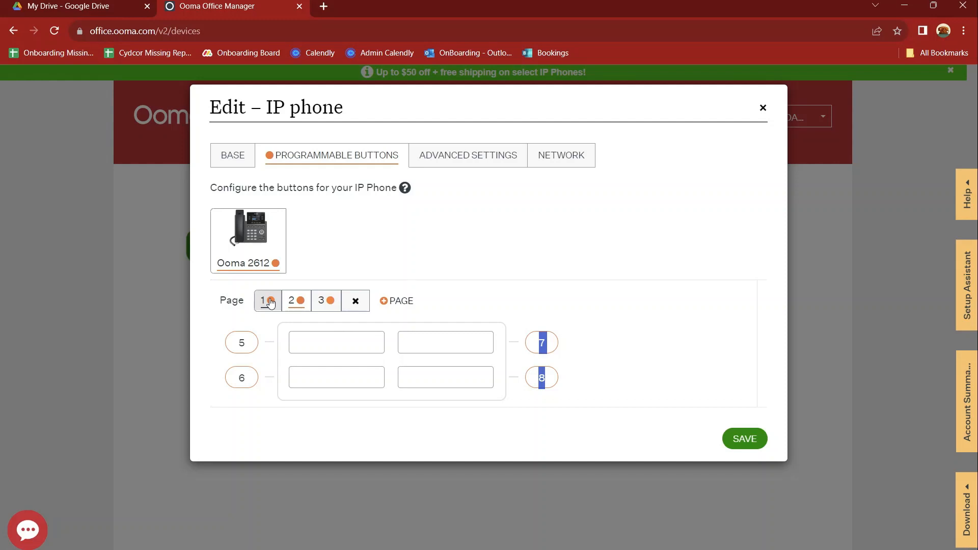
# Step: Make button 5 an Extension Monitoring key for extension 1002
pyautogui.click(243, 350)
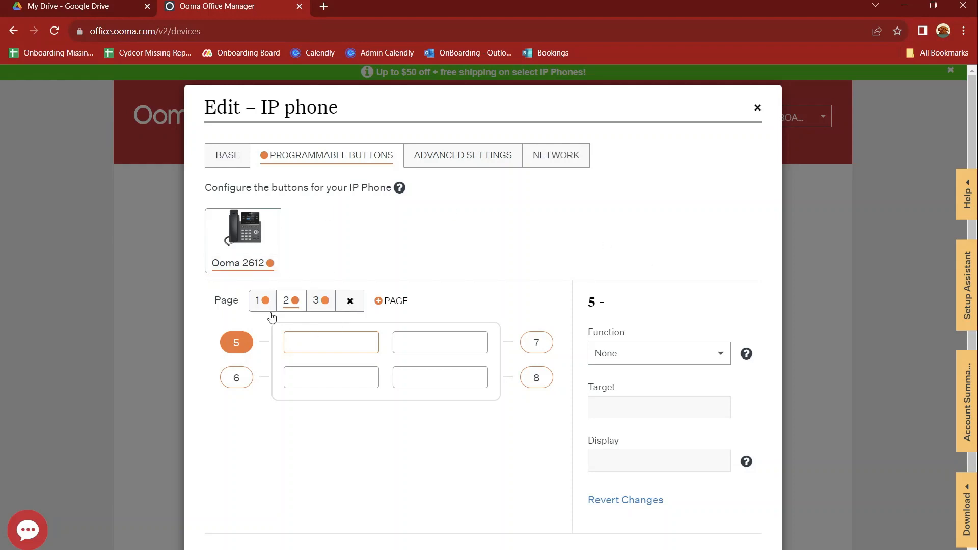
pyautogui.click(657, 352)
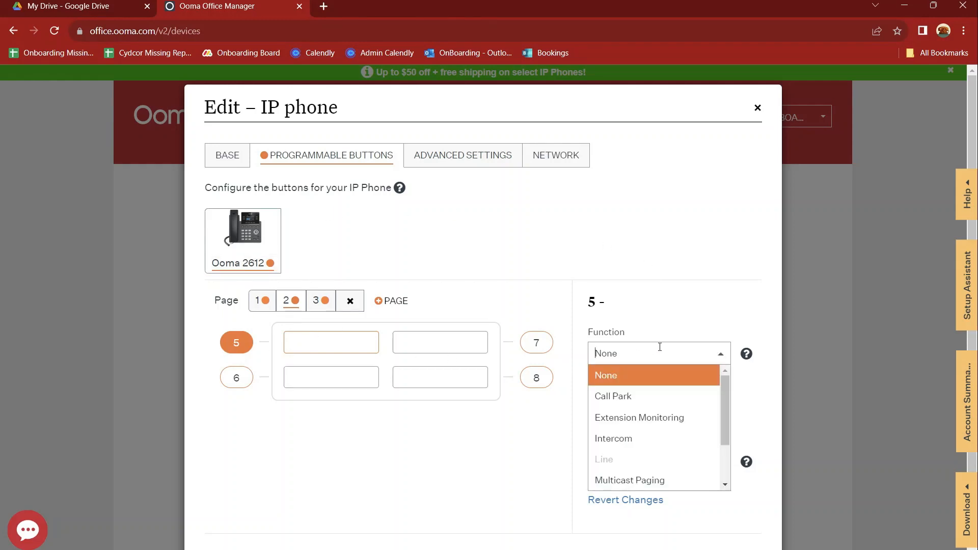
pyautogui.click(646, 419)
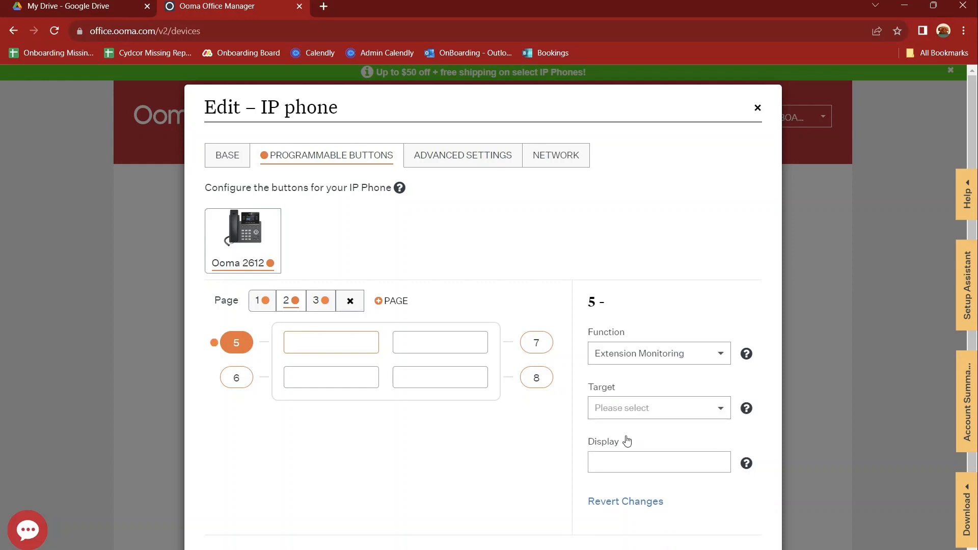
pyautogui.click(643, 411)
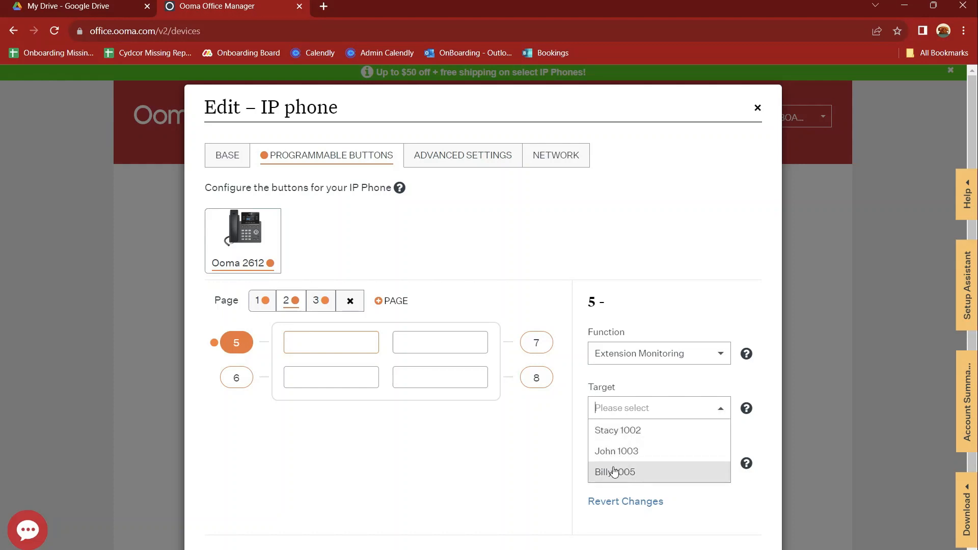
pyautogui.click(608, 433)
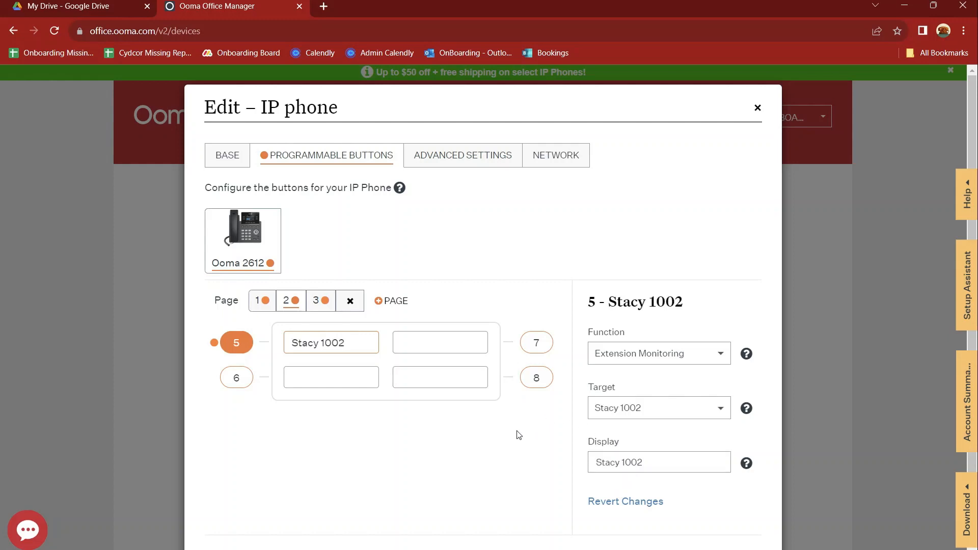
# Step: Make button 6 an Extension Monitoring key for extension 1003
pyautogui.click(352, 376)
pyautogui.click(662, 353)
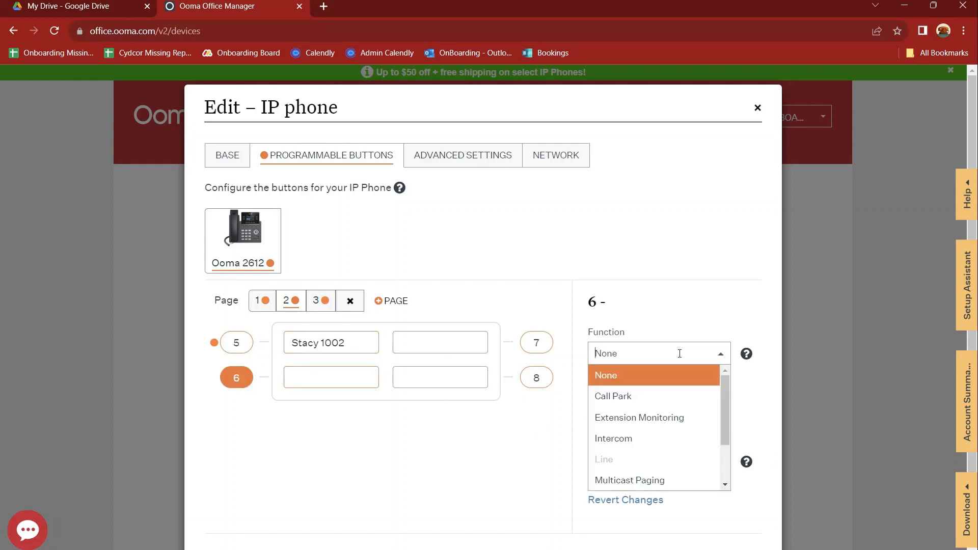
pyautogui.click(640, 417)
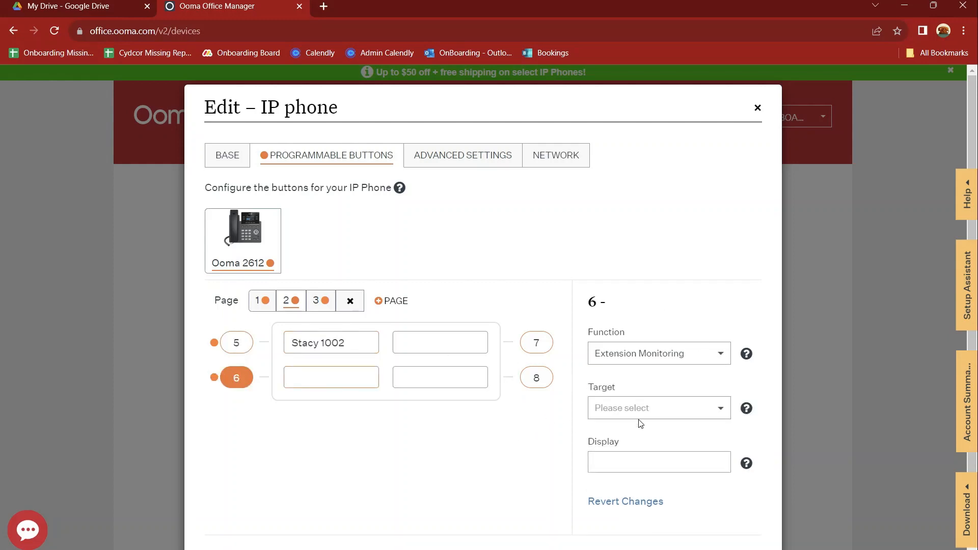
pyautogui.click(648, 408)
pyautogui.click(627, 458)
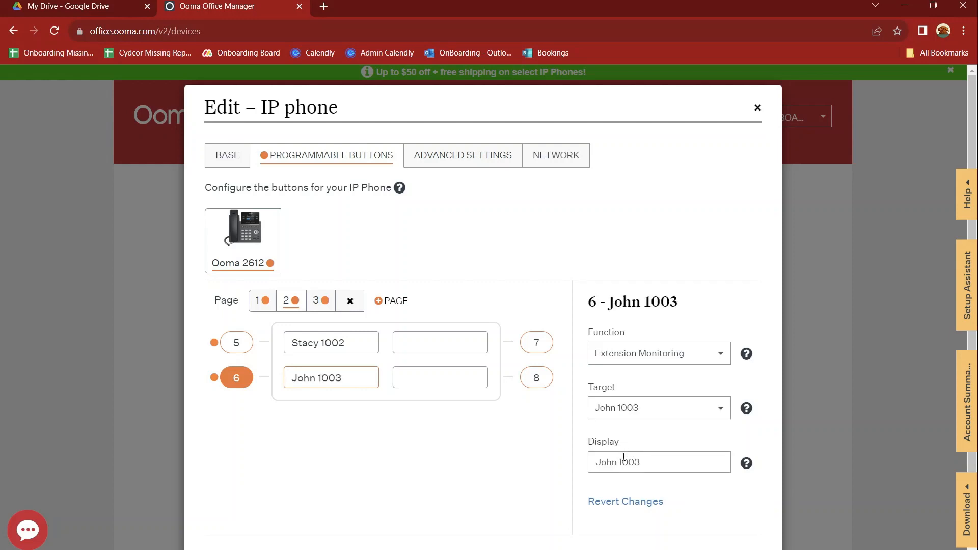
pyautogui.click(461, 347)
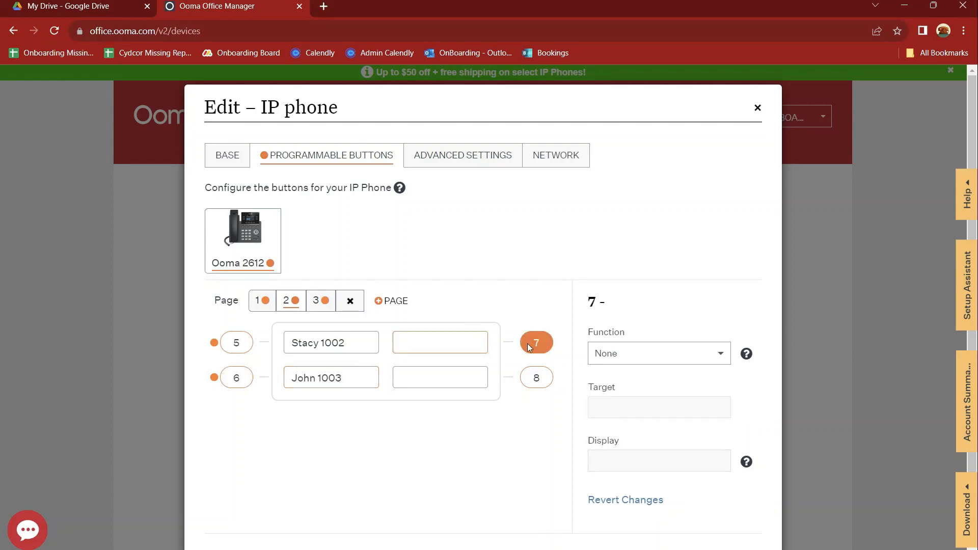
# Step: Set button 7's function to Extension Monitoring with extension 1005 as its target
pyautogui.click(622, 357)
pyautogui.click(624, 417)
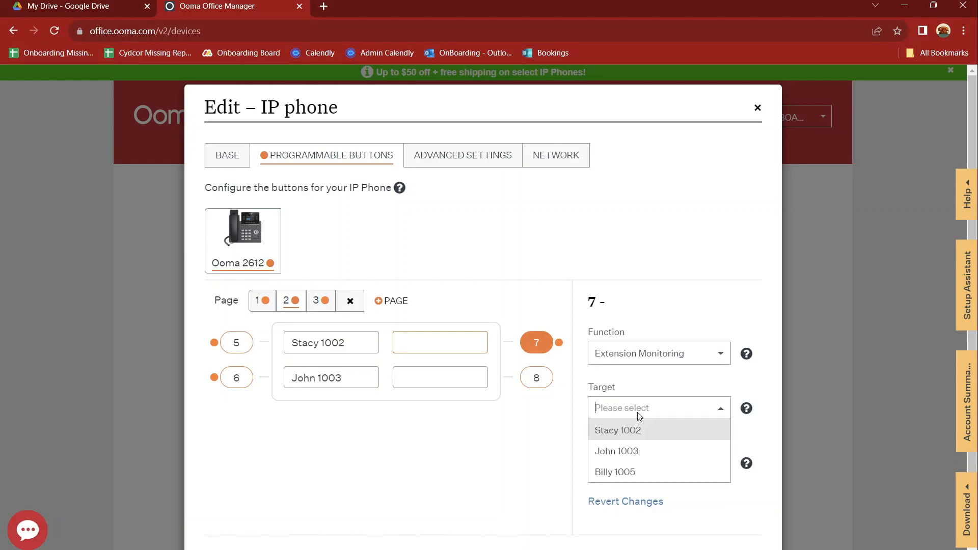
pyautogui.click(625, 470)
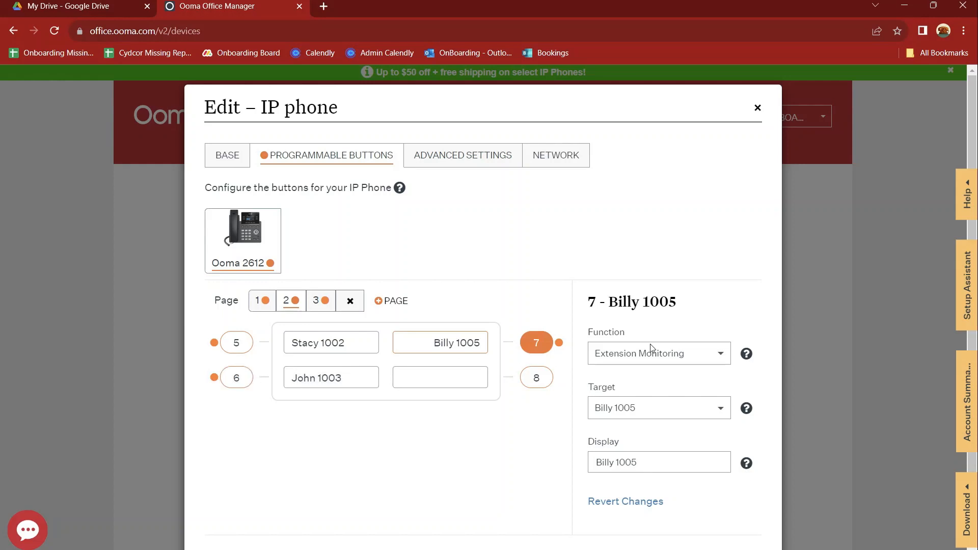
pyautogui.click(457, 384)
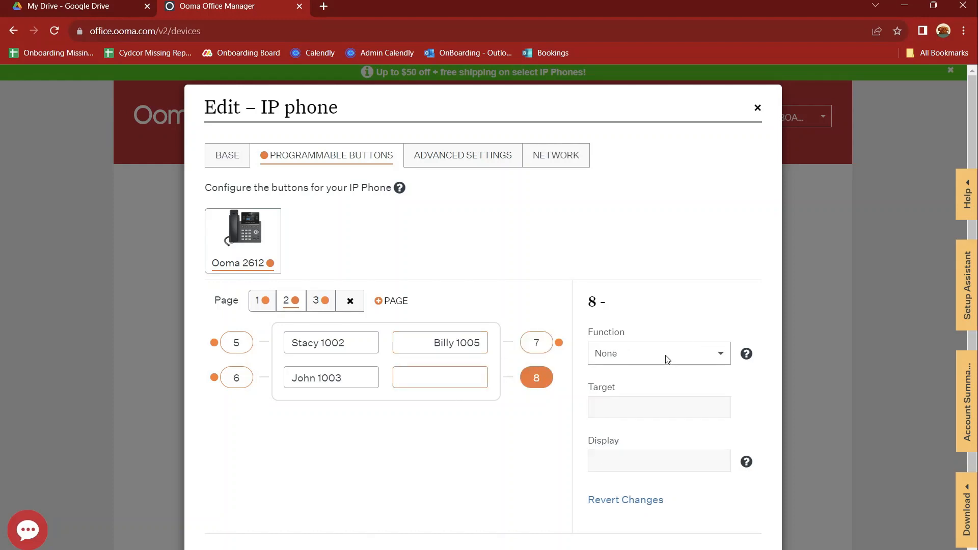
# Step: Make button 8 an Intercom key targeting Stacy 1002, then switch its function to Multicast Paging
pyautogui.click(665, 353)
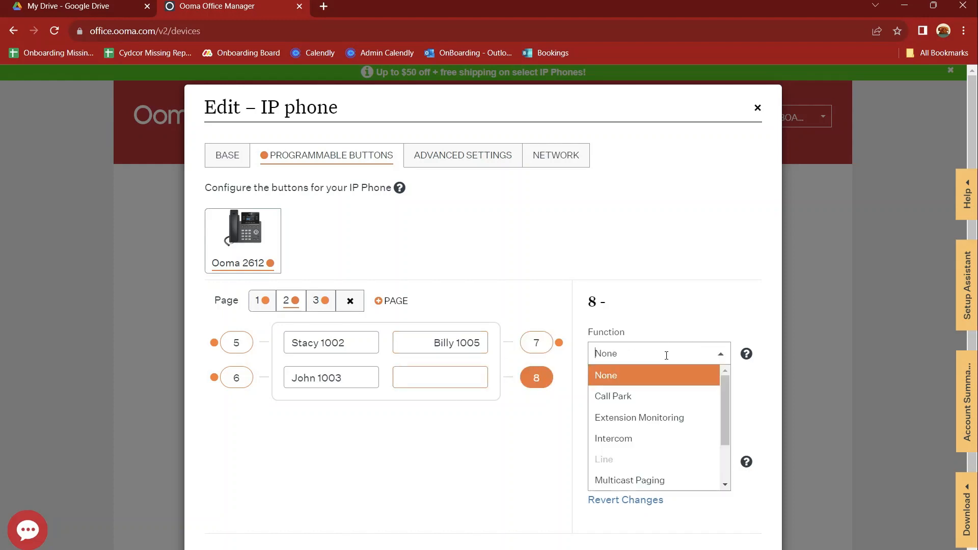
pyautogui.click(629, 445)
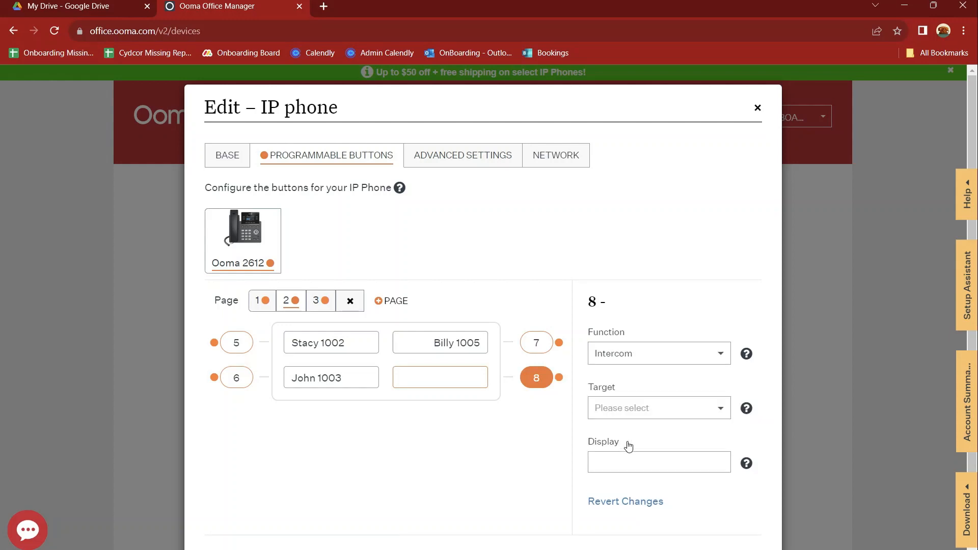
pyautogui.click(636, 414)
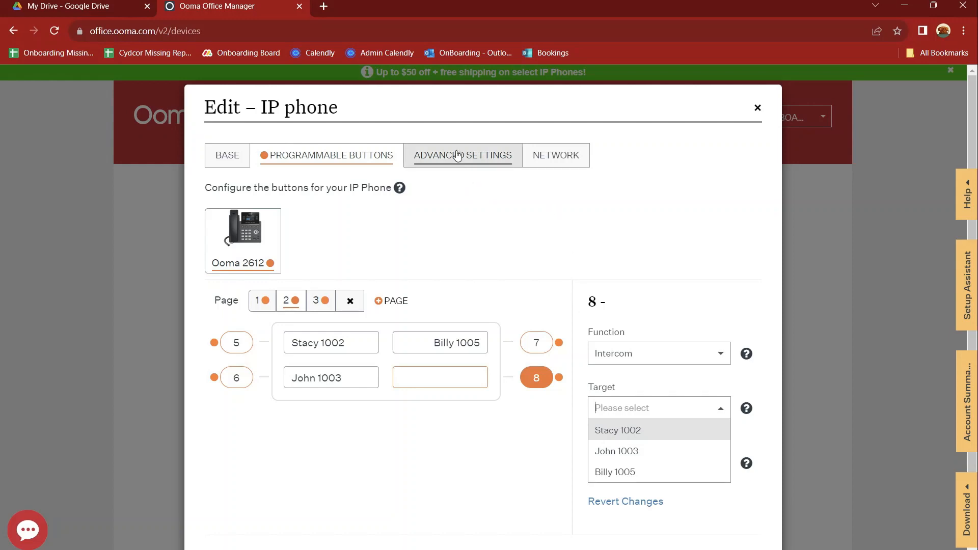
pyautogui.click(625, 433)
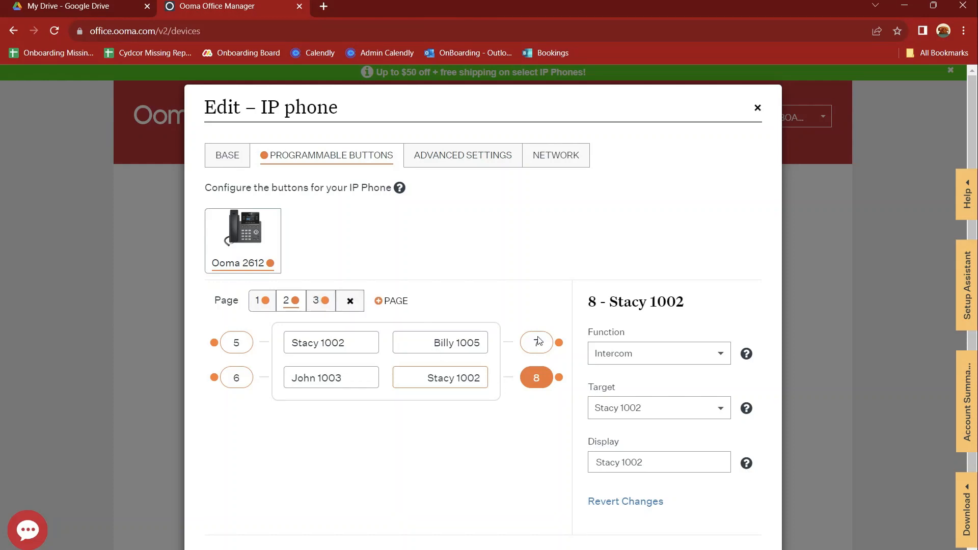
pyautogui.click(685, 360)
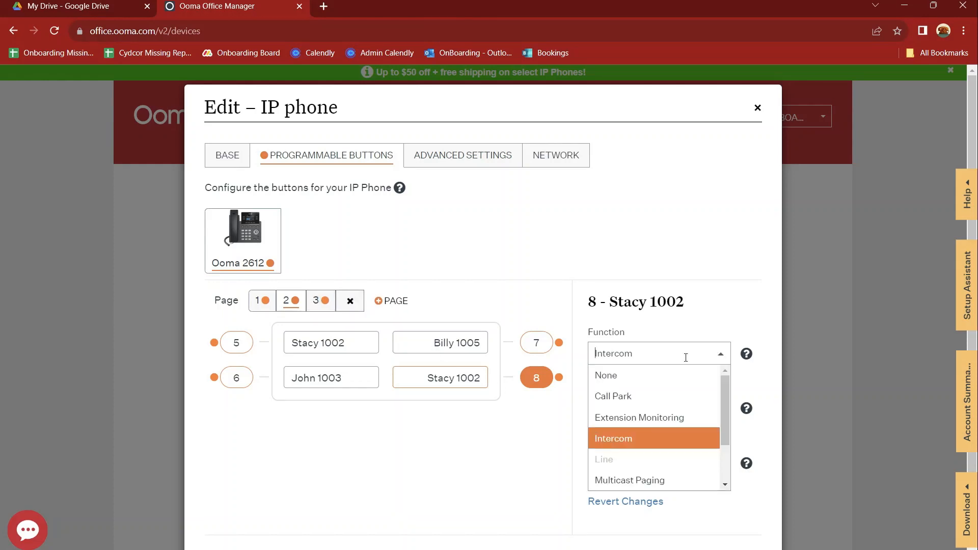
pyautogui.click(658, 483)
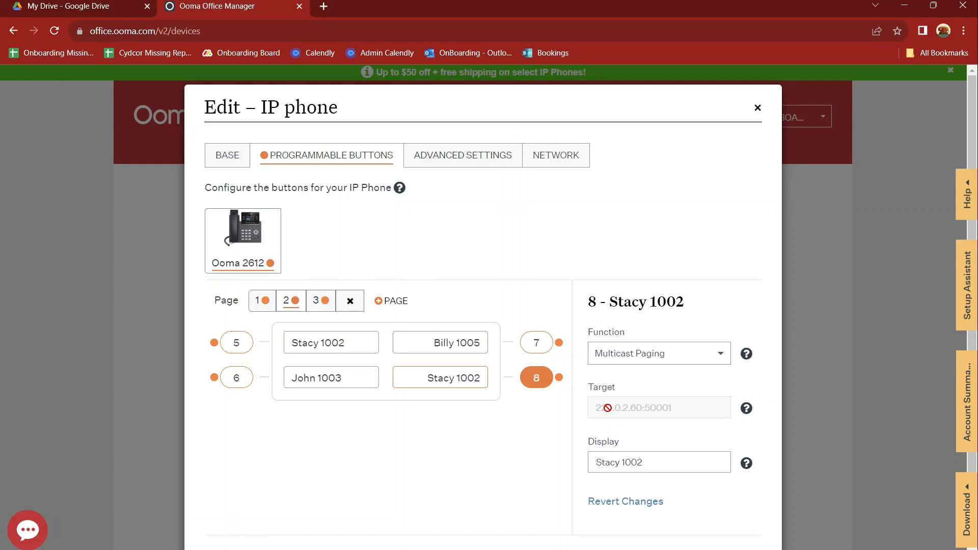
pyautogui.click(659, 353)
pyautogui.scroll(-1, 675, 444)
pyautogui.scroll(-1, 675, 445)
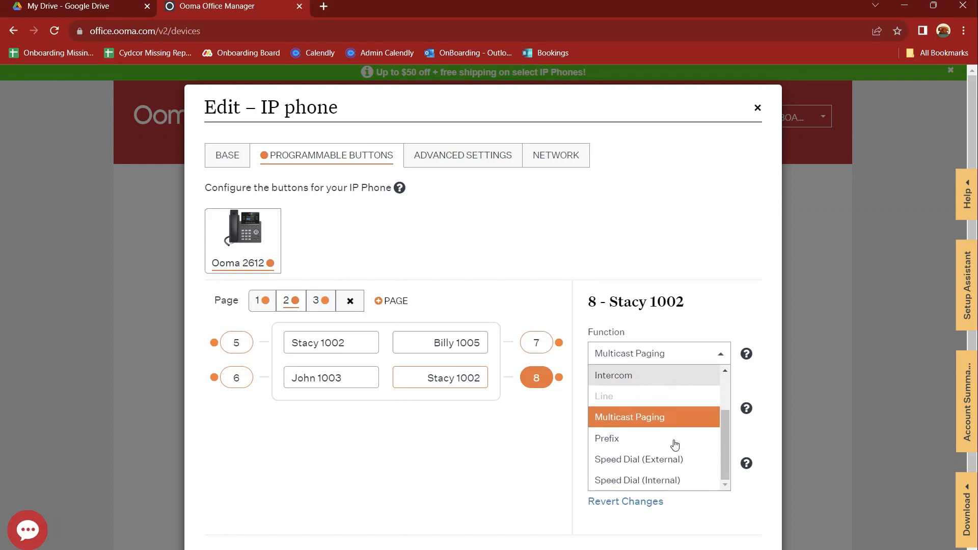
pyautogui.click(641, 439)
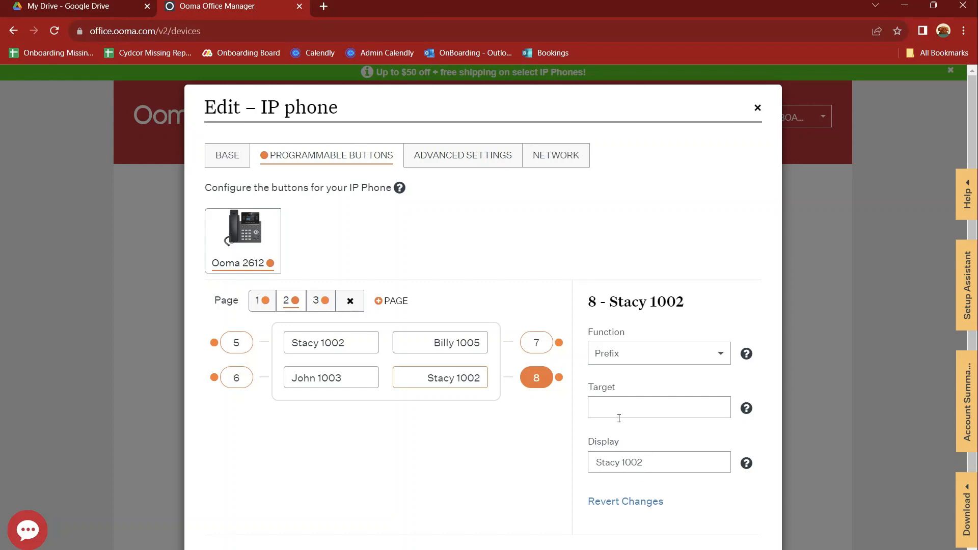
pyautogui.write('*72')
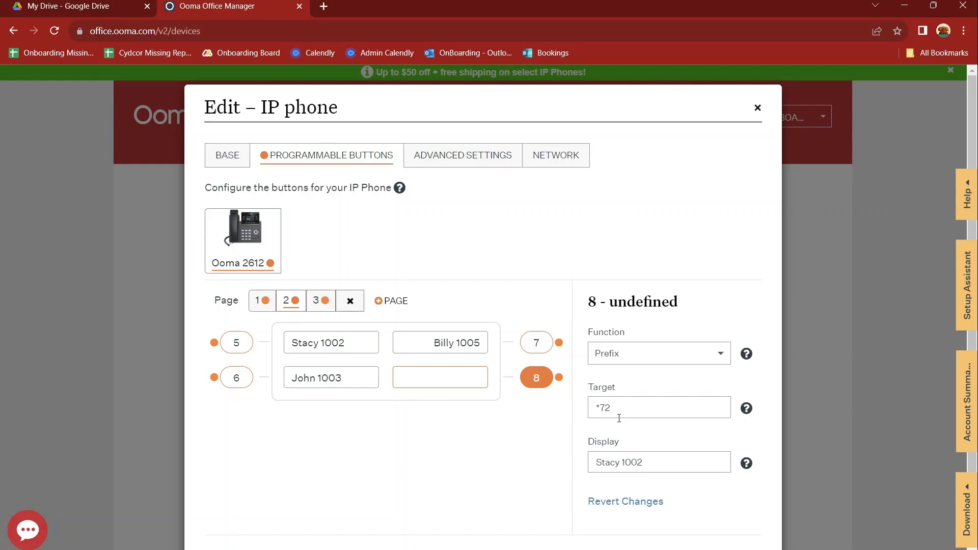
pyautogui.write('5105555555')
pyautogui.moveTo(656, 465); pyautogui.dragTo(573, 456)
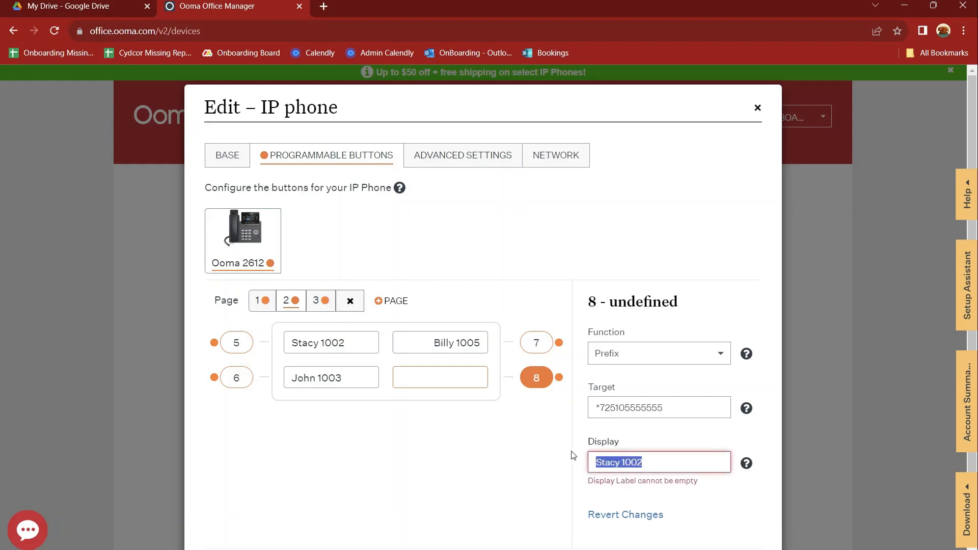
pyautogui.write('Vacati')
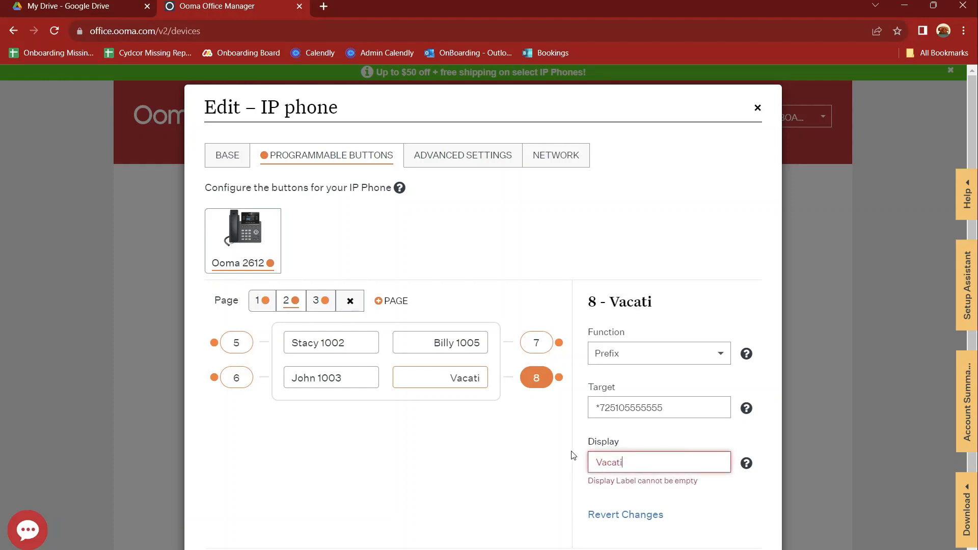
pyautogui.write('on Forwa')
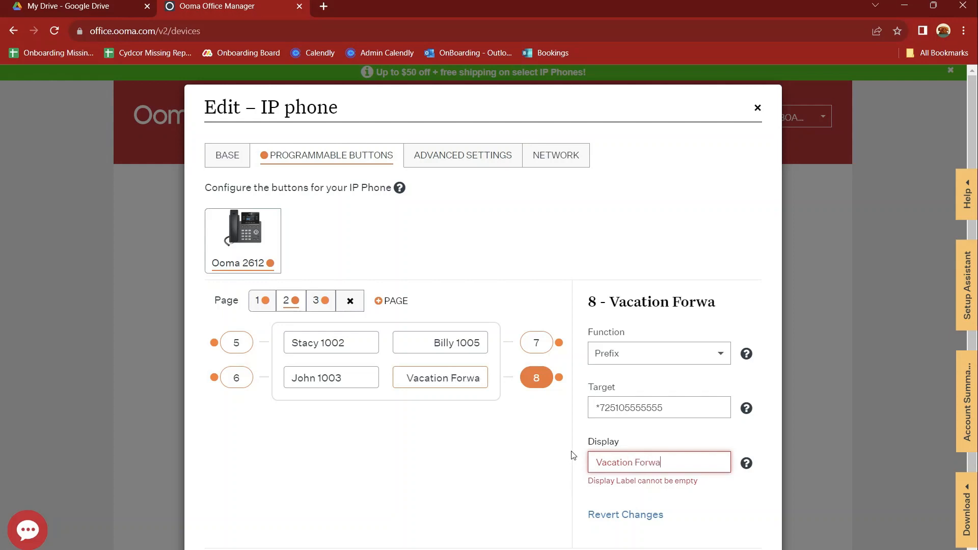
pyautogui.write('rd')
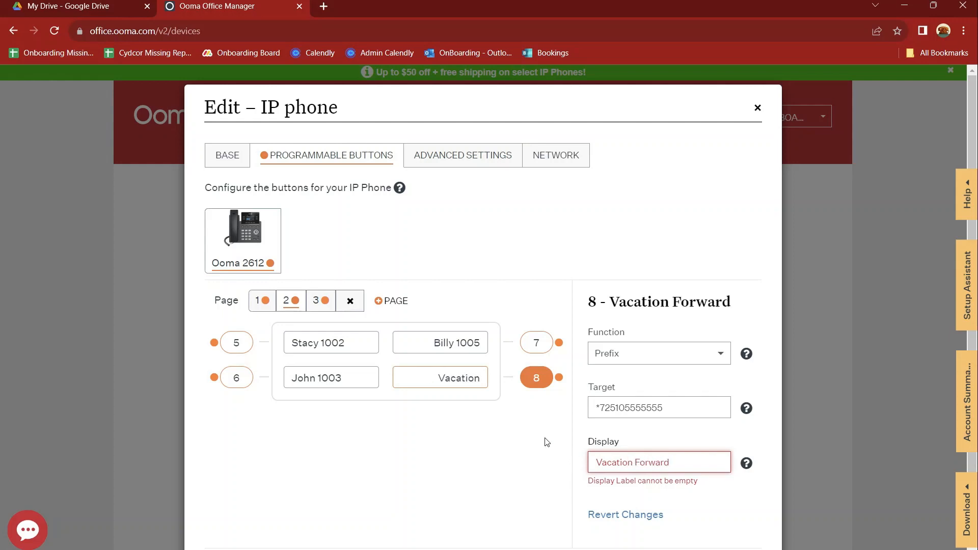
pyautogui.click(483, 432)
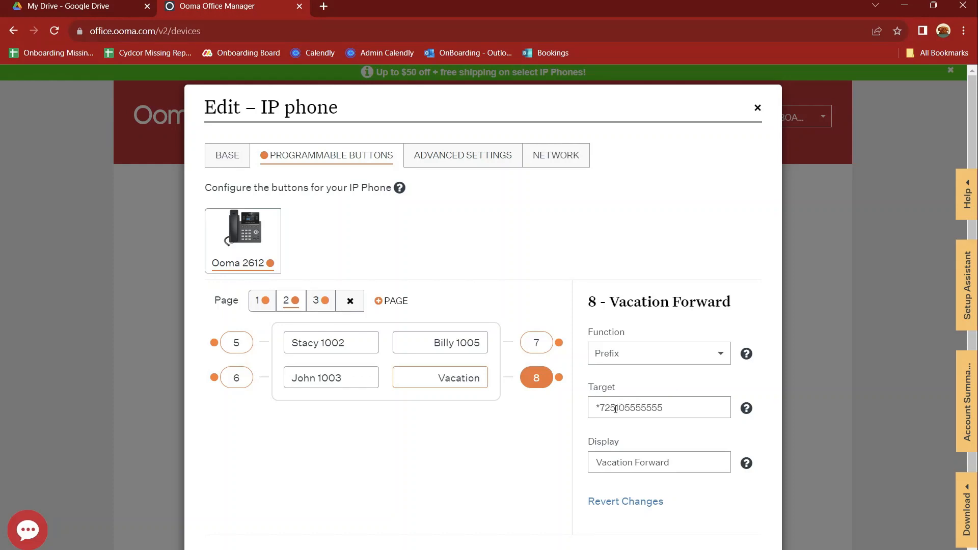
# Step: Change button 8's target to **1002 and trim its display label to Vacation
pyautogui.moveTo(609, 409); pyautogui.dragTo(663, 409)
pyautogui.click(667, 409)
pyautogui.moveTo(601, 410); pyautogui.dragTo(714, 417)
pyautogui.write('*')
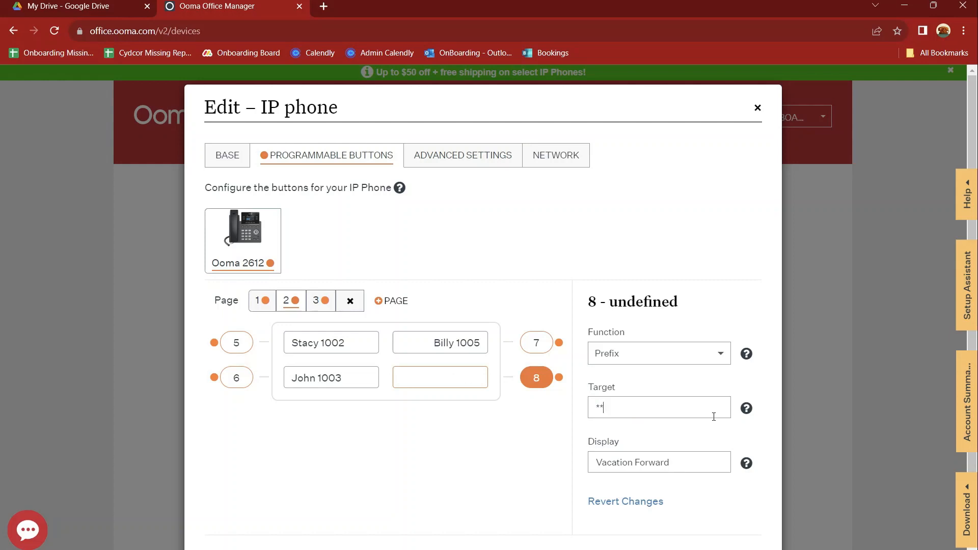
pyautogui.write('1002')
pyautogui.click(556, 432)
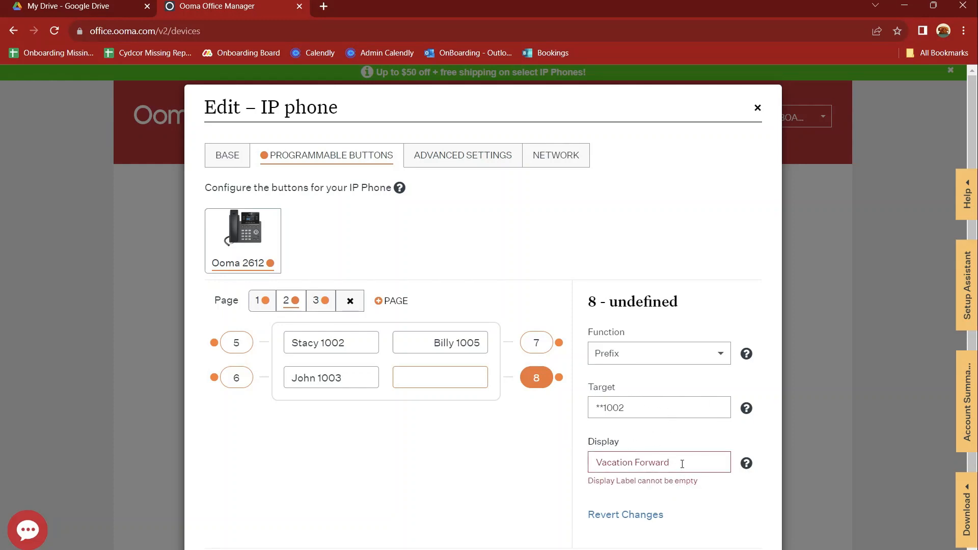
pyautogui.moveTo(682, 459); pyautogui.dragTo(635, 461)
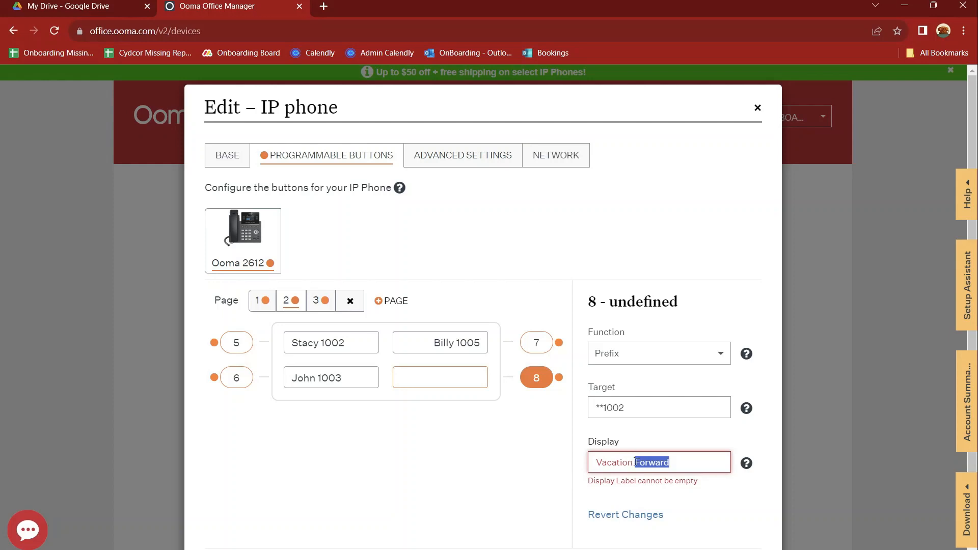
pyautogui.press('BackSpace')
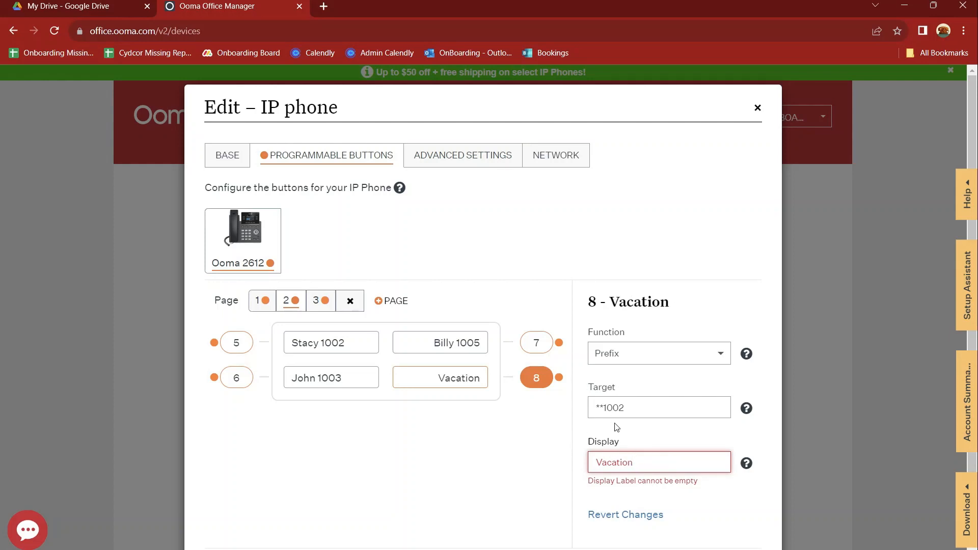
pyautogui.moveTo(625, 411); pyautogui.dragTo(586, 413)
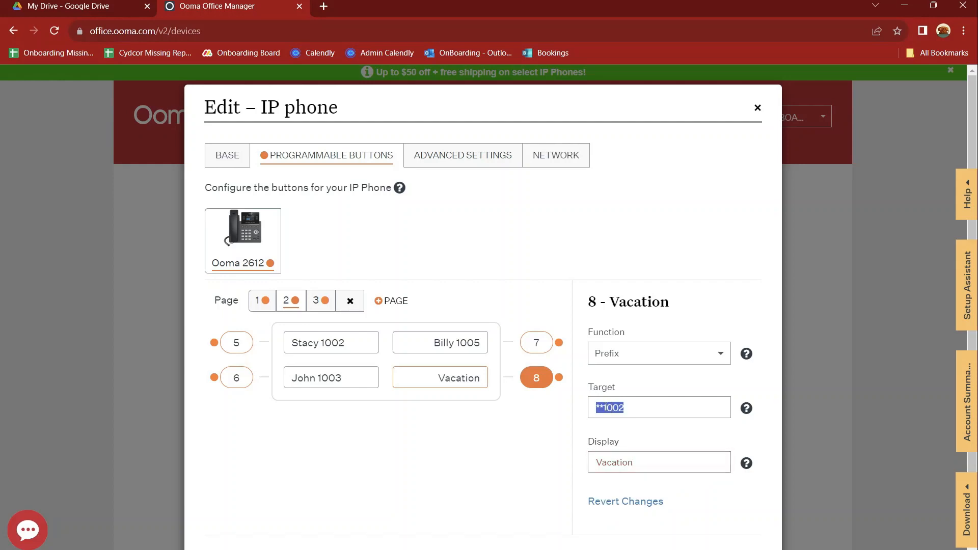
# Step: Try Speed Dial (External), then set button 8 to Speed Dial (Internal) targeting Stacy 1002
pyautogui.click(666, 353)
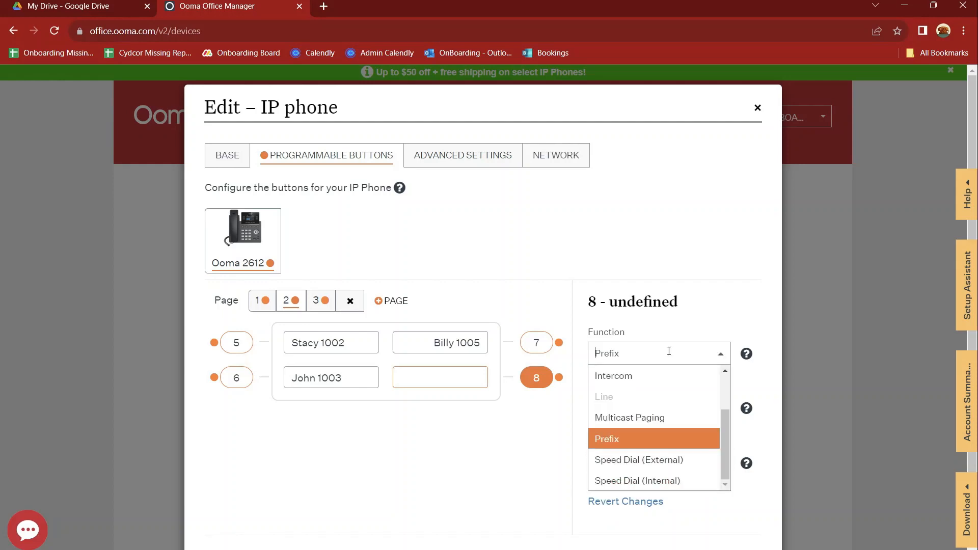
pyautogui.click(634, 461)
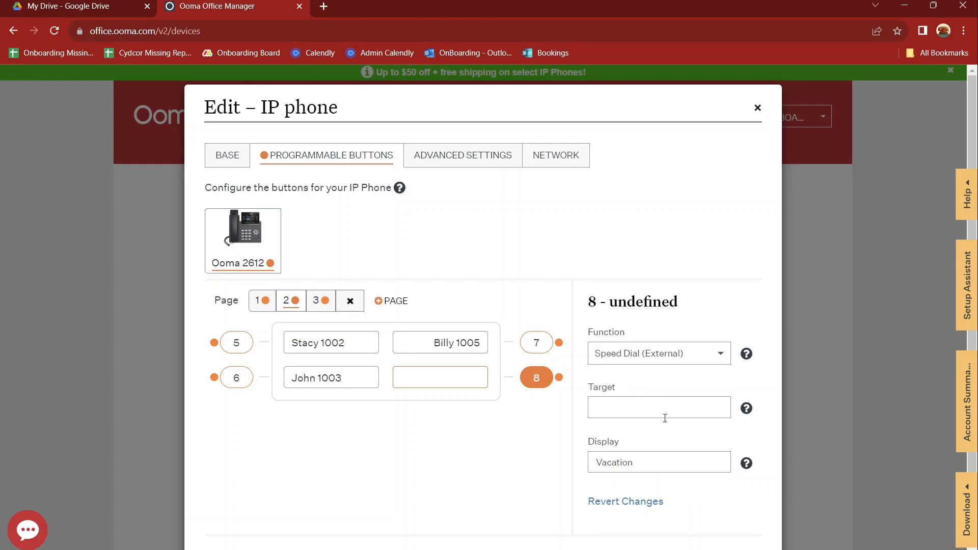
pyautogui.click(676, 352)
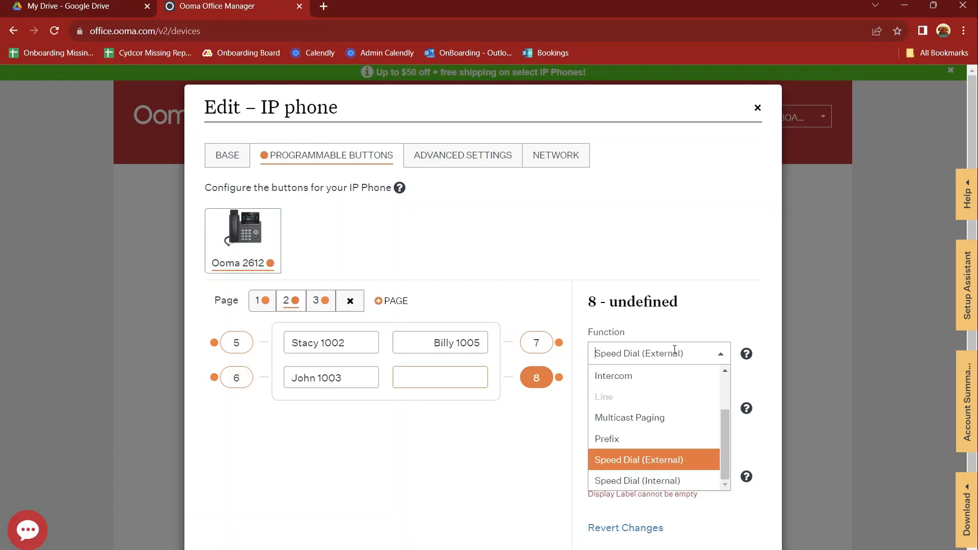
pyautogui.click(628, 480)
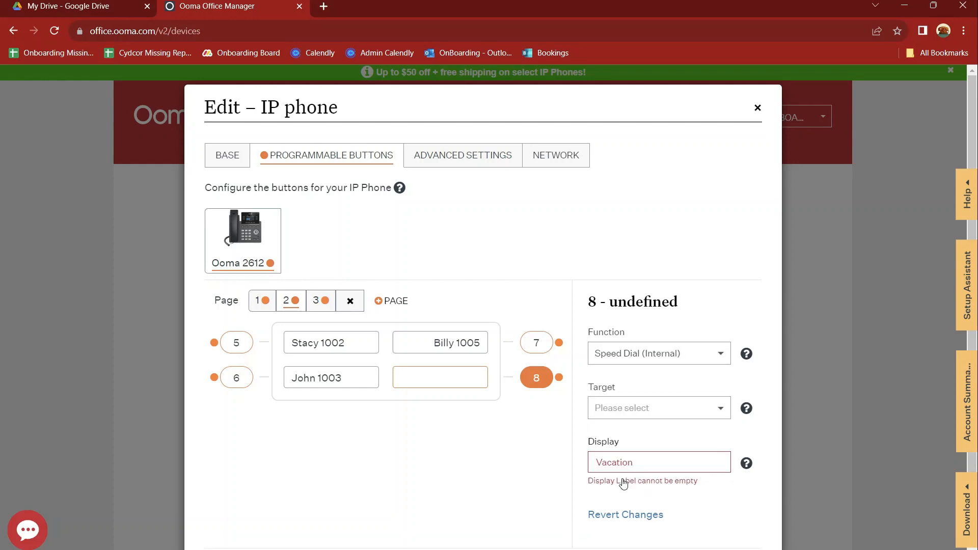
pyautogui.click(652, 410)
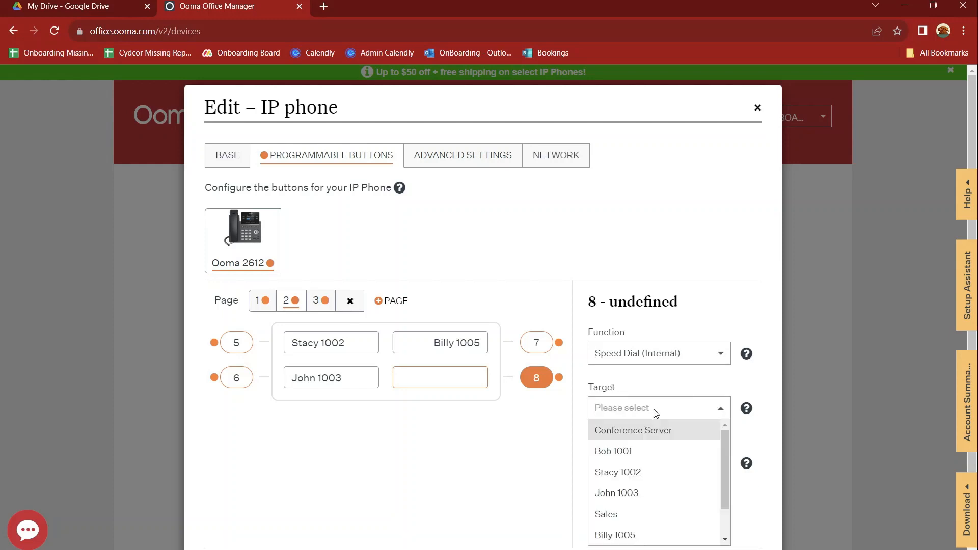
pyautogui.click(950, 445)
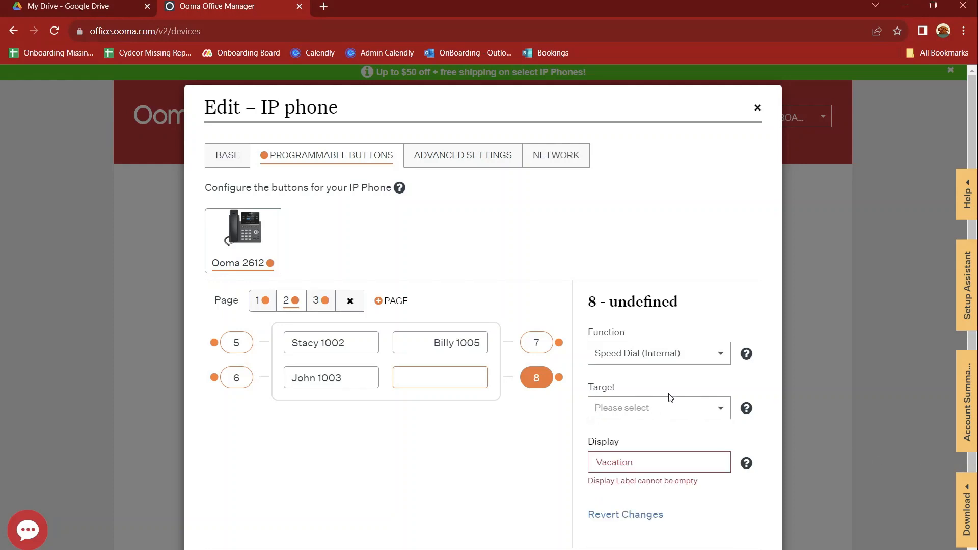
pyautogui.click(669, 406)
pyautogui.scroll(-1, 634, 505)
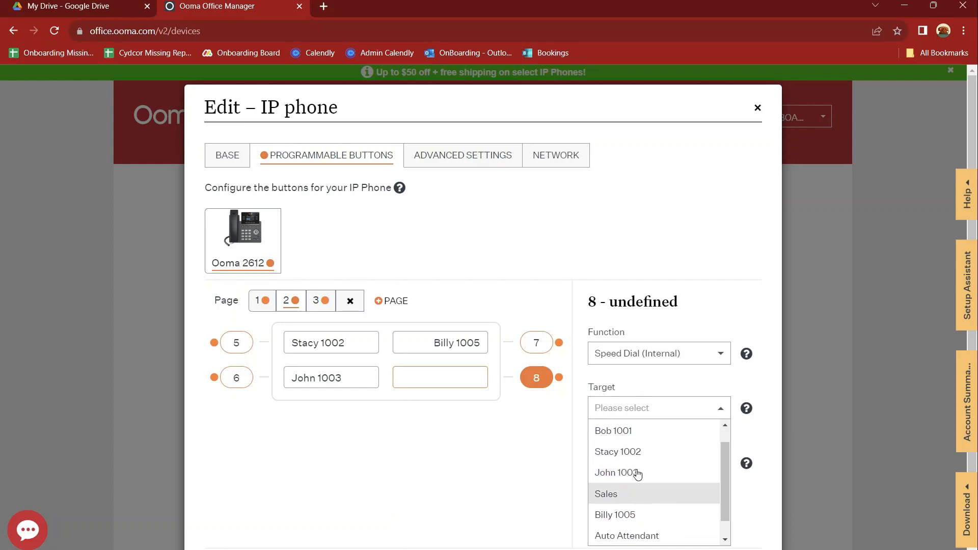
pyautogui.scroll(1, 635, 466)
pyautogui.click(630, 473)
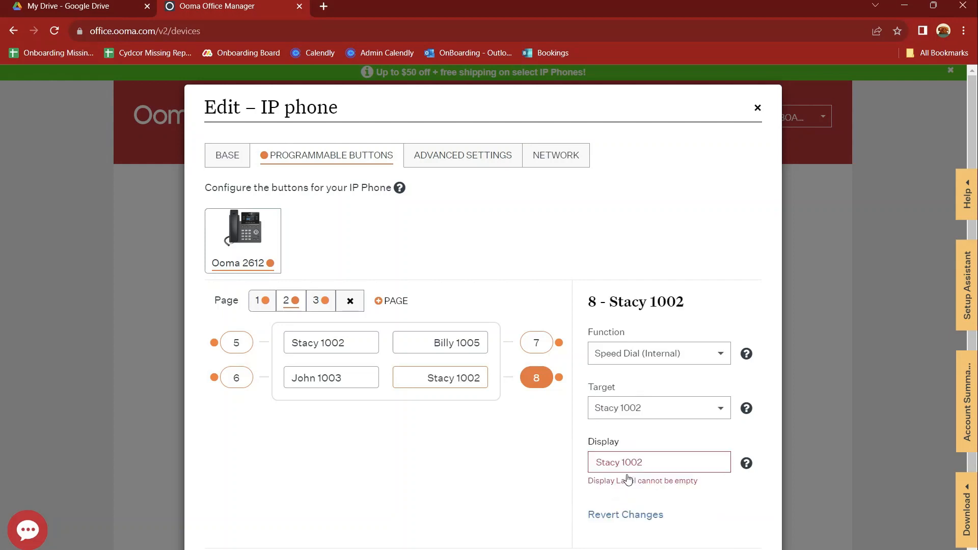
# Step: Change button 8's function to Extension Monitoring
pyautogui.click(694, 352)
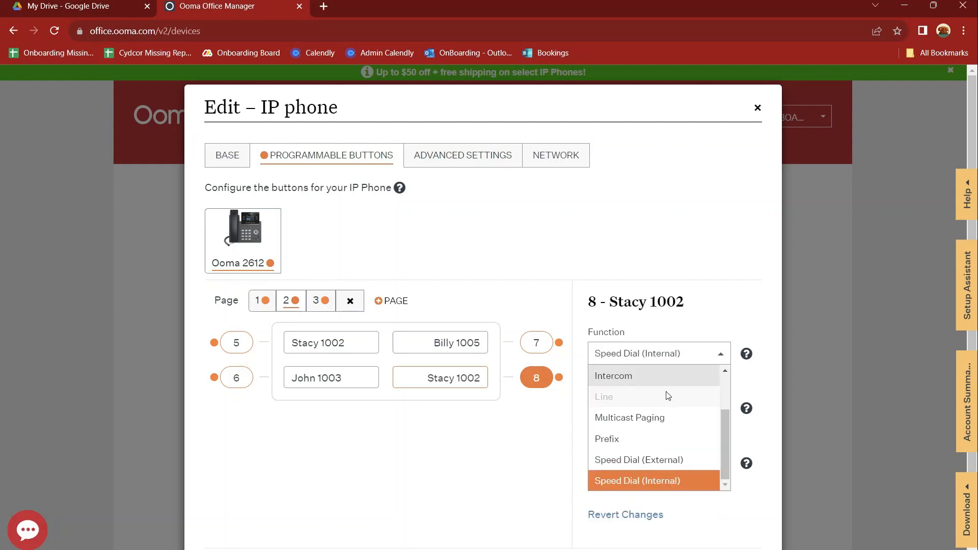
pyautogui.scroll(1, 668, 395)
pyautogui.click(646, 418)
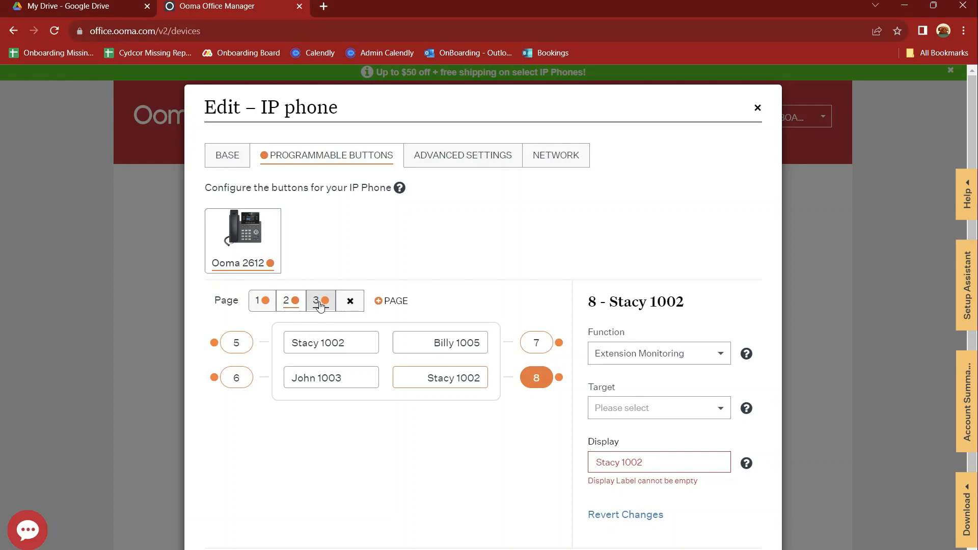
# Step: Delete button page 3 and bring up the phone's Advanced Settings for intercom and paging
pyautogui.click(648, 352)
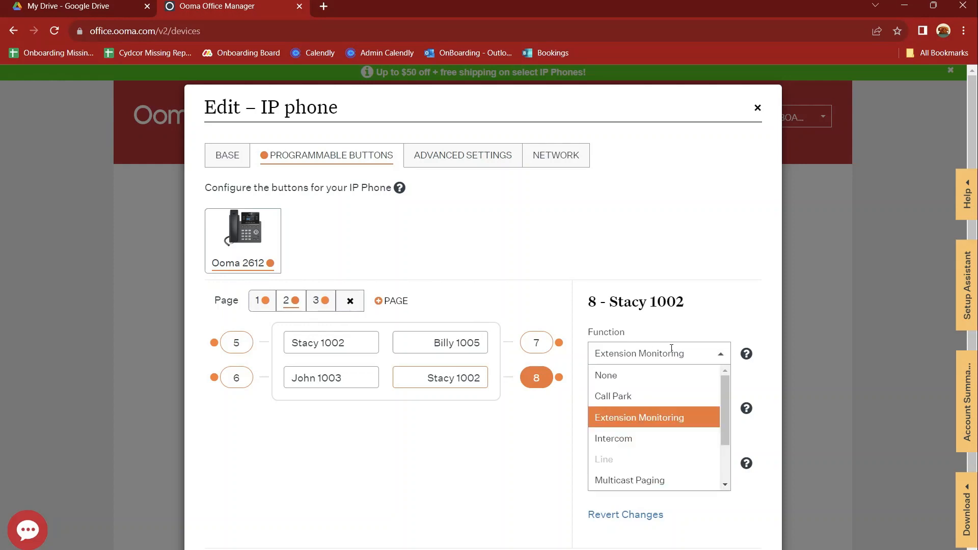
pyautogui.scroll(-1, 675, 443)
pyautogui.scroll(1, 675, 443)
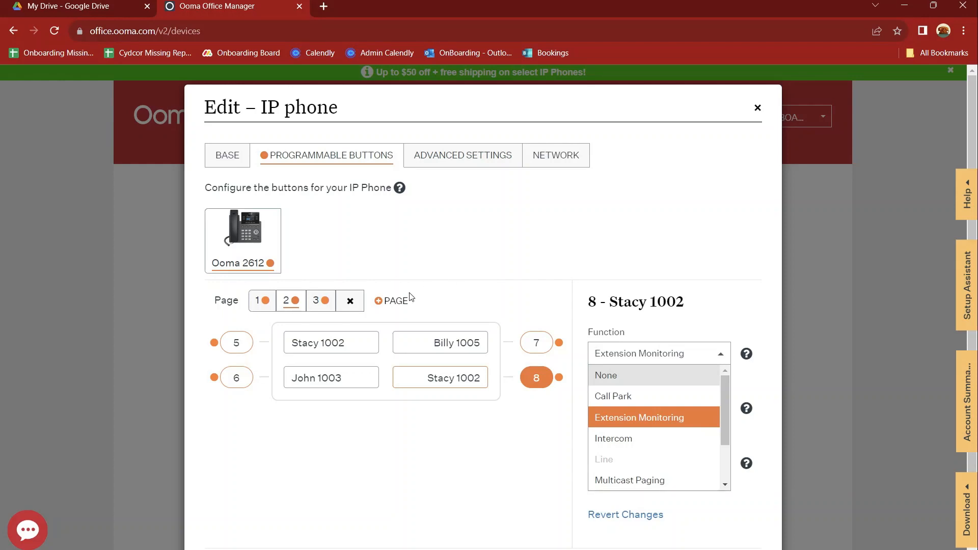
pyautogui.tripleClick(457, 433)
pyautogui.scroll(-1, 500, 290)
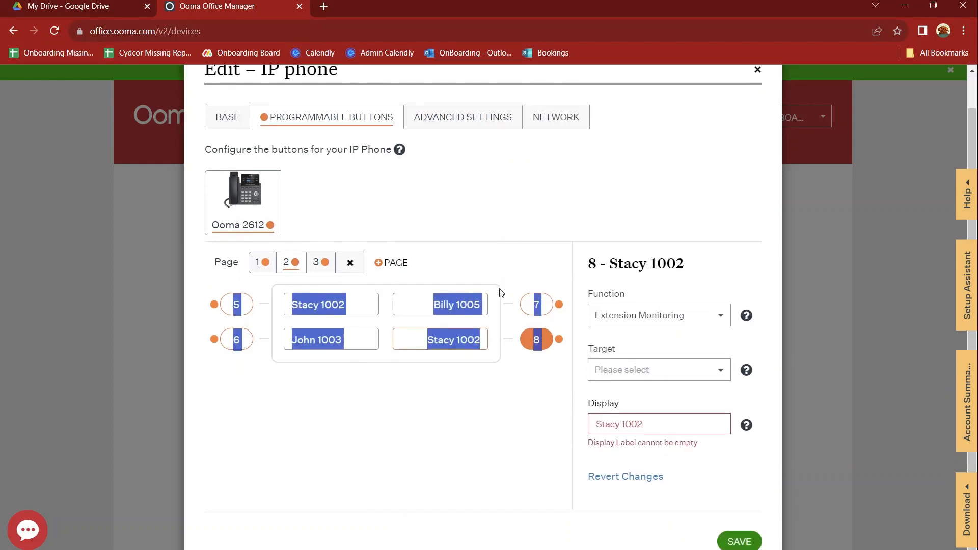
pyautogui.click(519, 424)
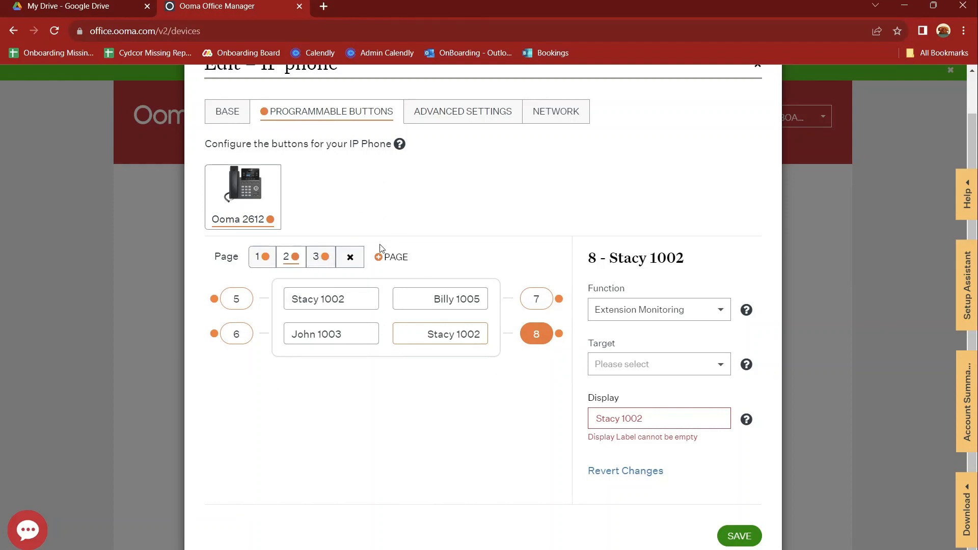
pyautogui.click(351, 258)
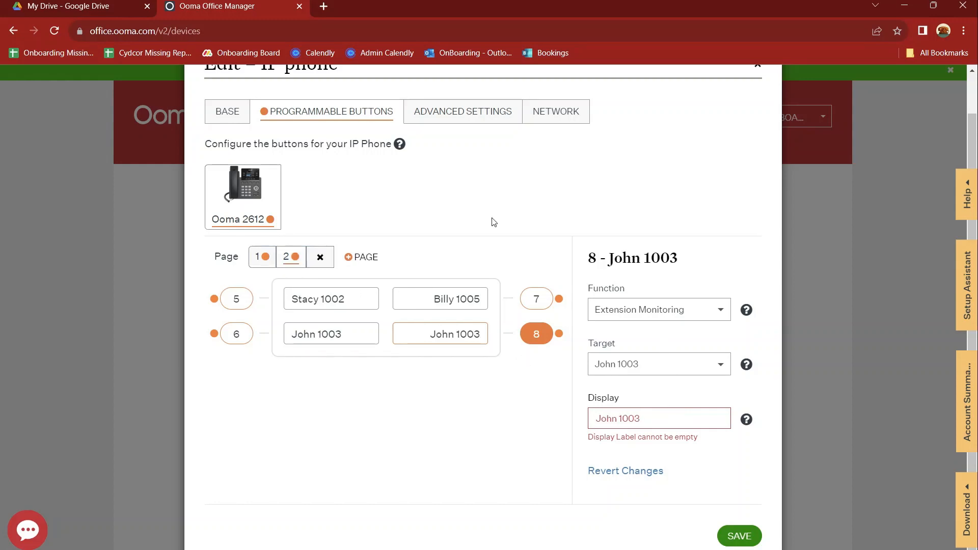
pyautogui.scroll(1, 494, 222)
pyautogui.click(443, 155)
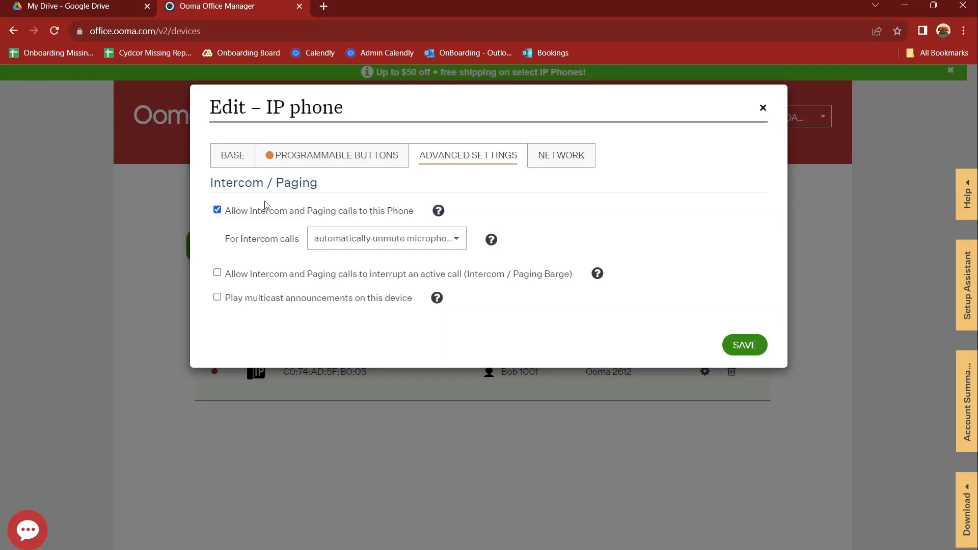
# Step: Set intercom calls to 'automatically mute microphone'
pyautogui.click(359, 240)
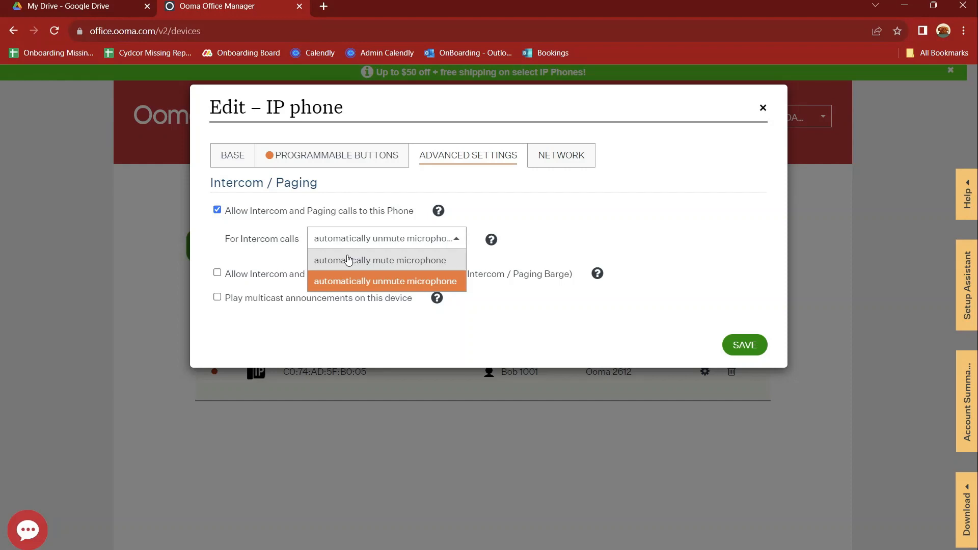
pyautogui.click(348, 261)
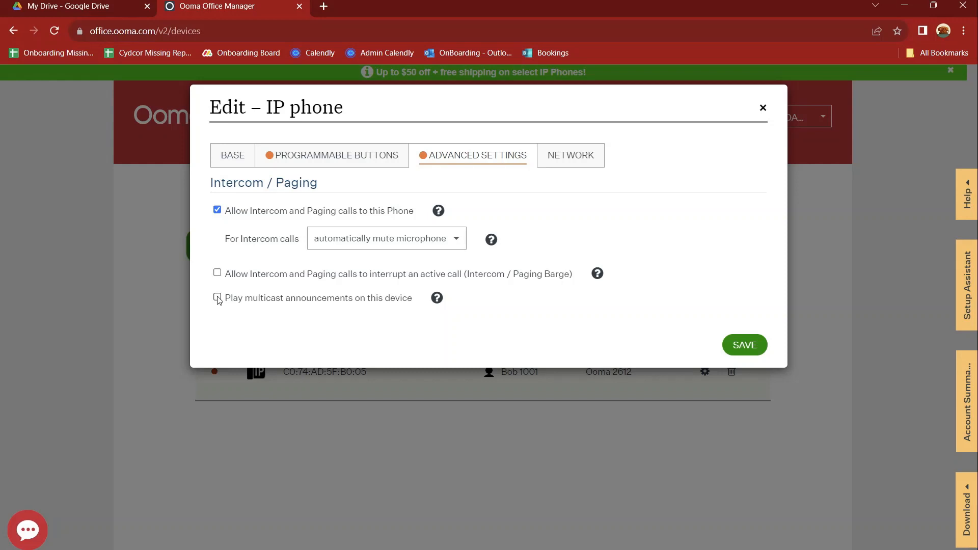
pyautogui.click(567, 161)
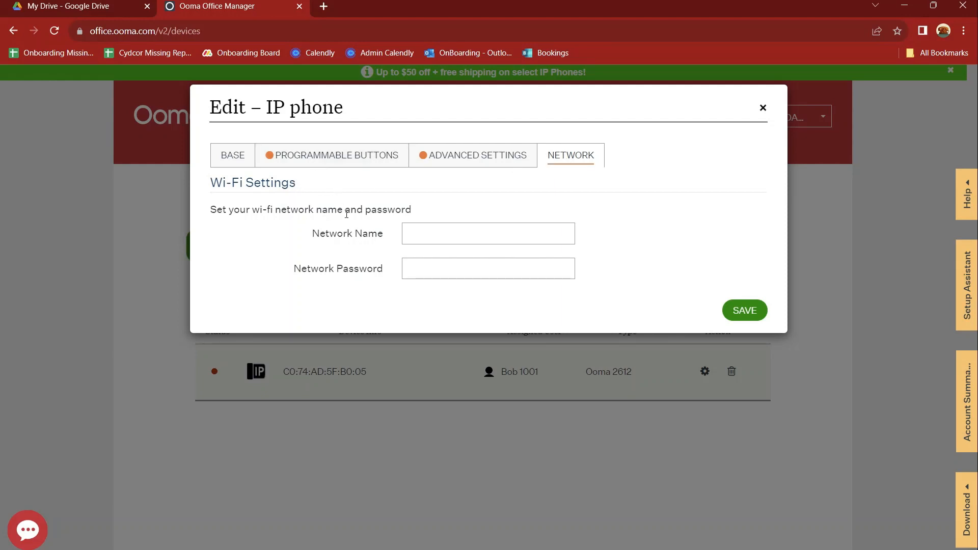
# Step: Close the IP phone editor, browse the Add IP Phone models, and cancel without adding
pyautogui.click(763, 109)
pyautogui.click(743, 300)
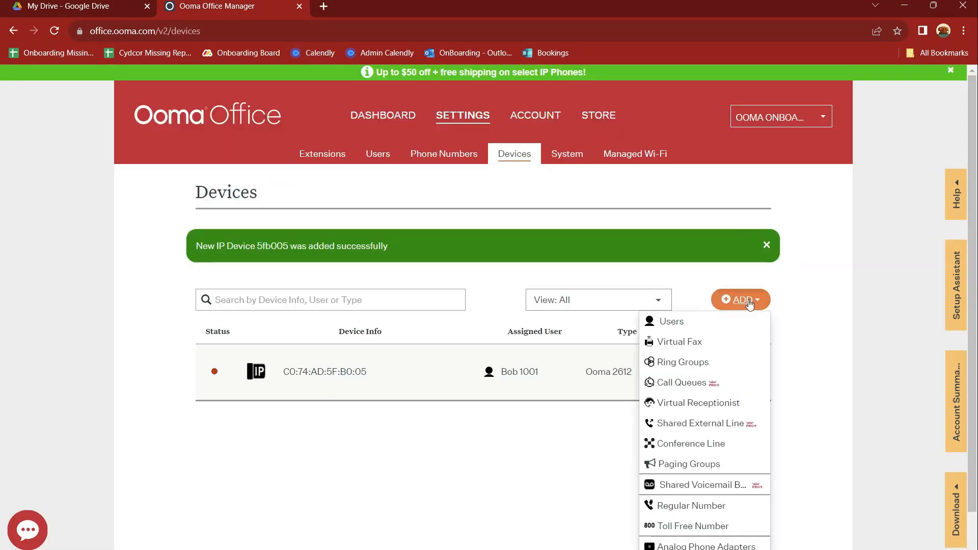
pyautogui.scroll(-2, 753, 363)
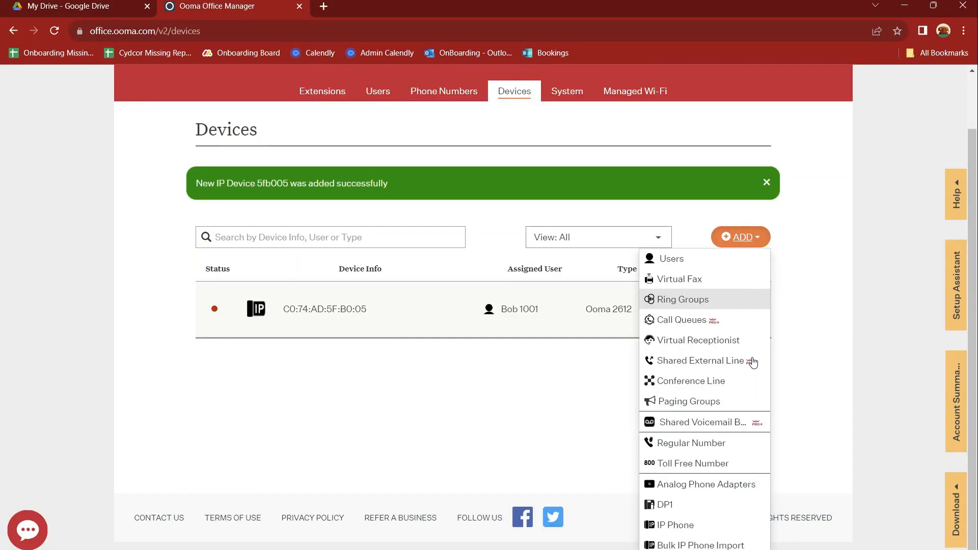
pyautogui.click(679, 532)
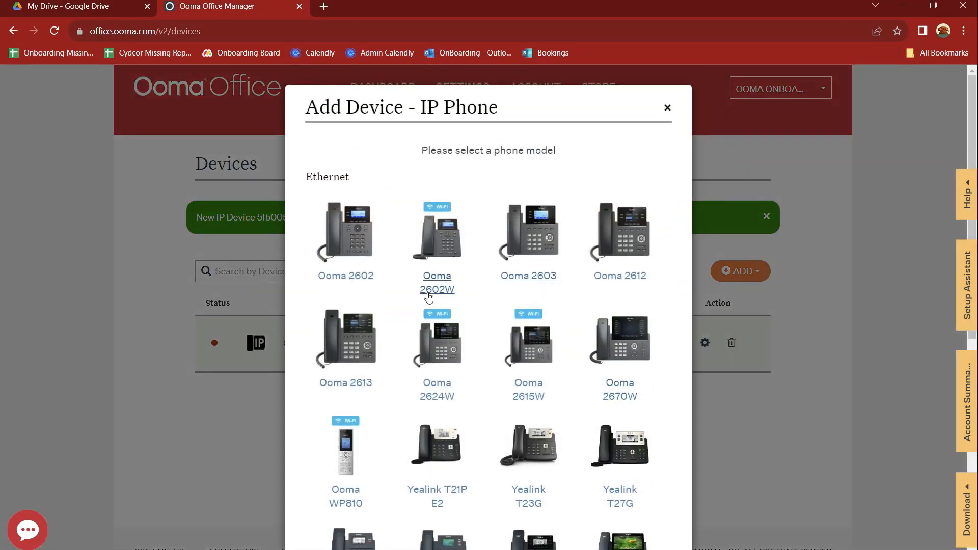
pyautogui.scroll(-2, 450, 299)
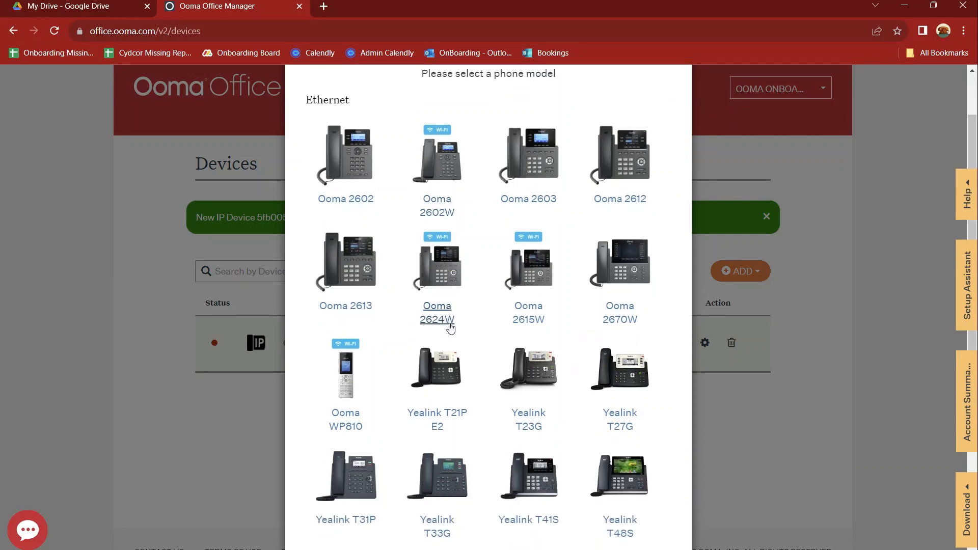
pyautogui.scroll(2, 639, 202)
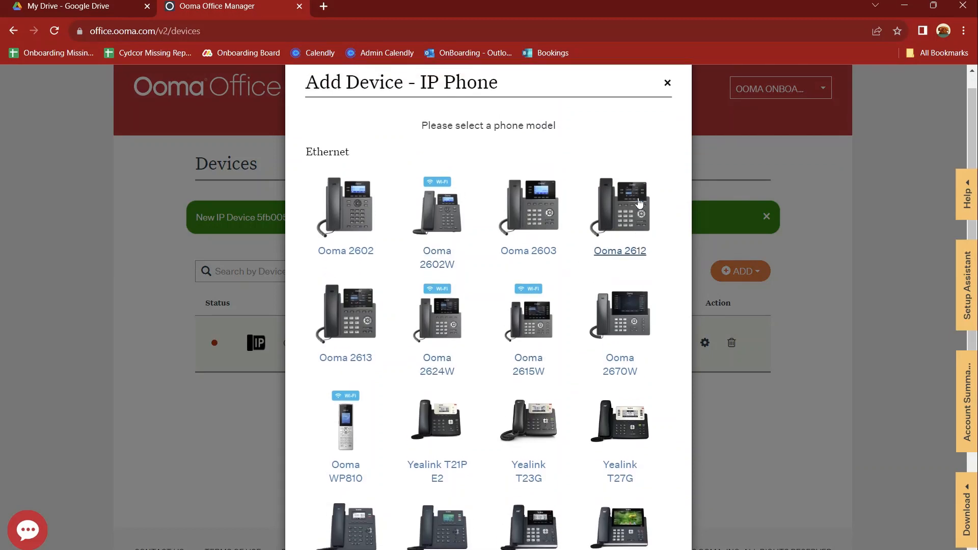
pyautogui.click(666, 105)
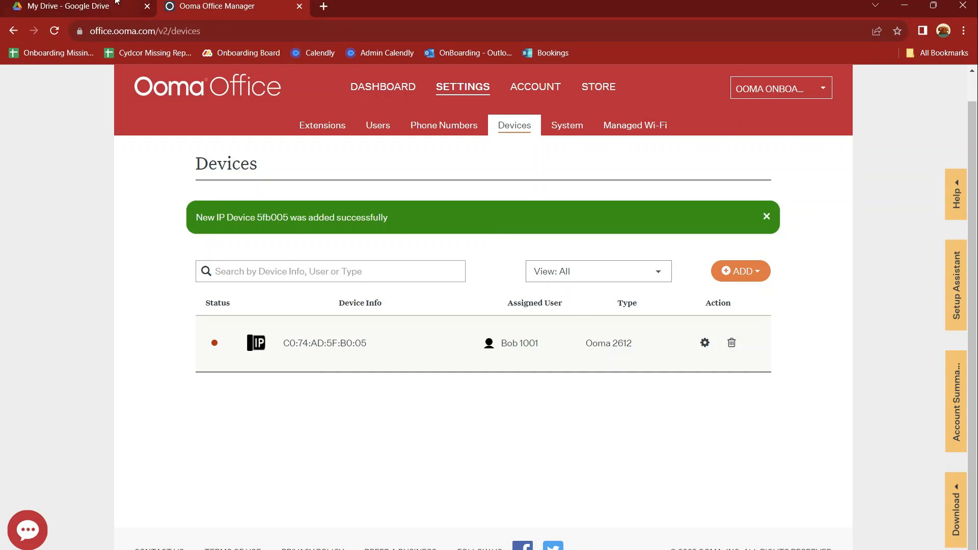
# Step: Switch to the Google Drive browser tab previewing the Back of Phone photo
pyautogui.click(77, 6)
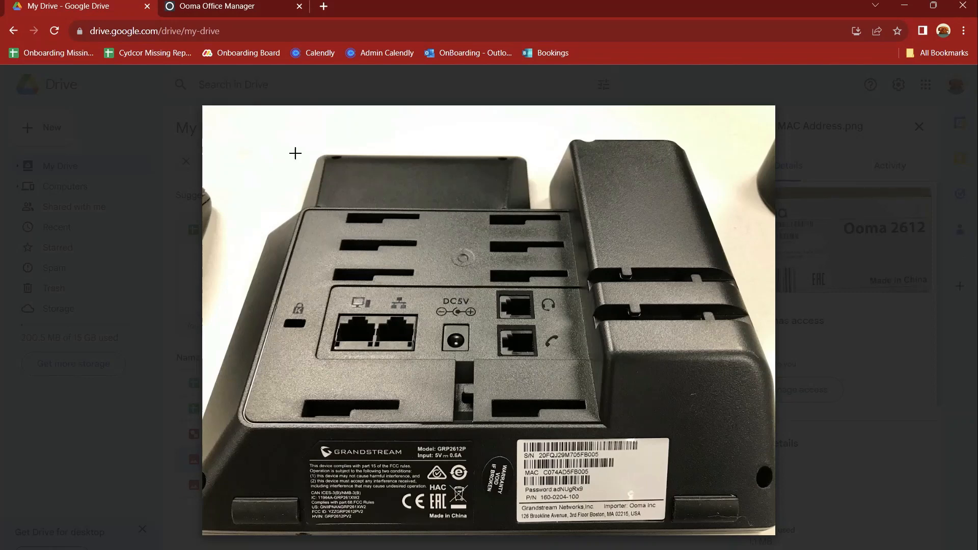
# Step: Switch back to Ooma Office Manager's Devices page listing the Ooma 2612 on extension 1001
pyautogui.click(215, 5)
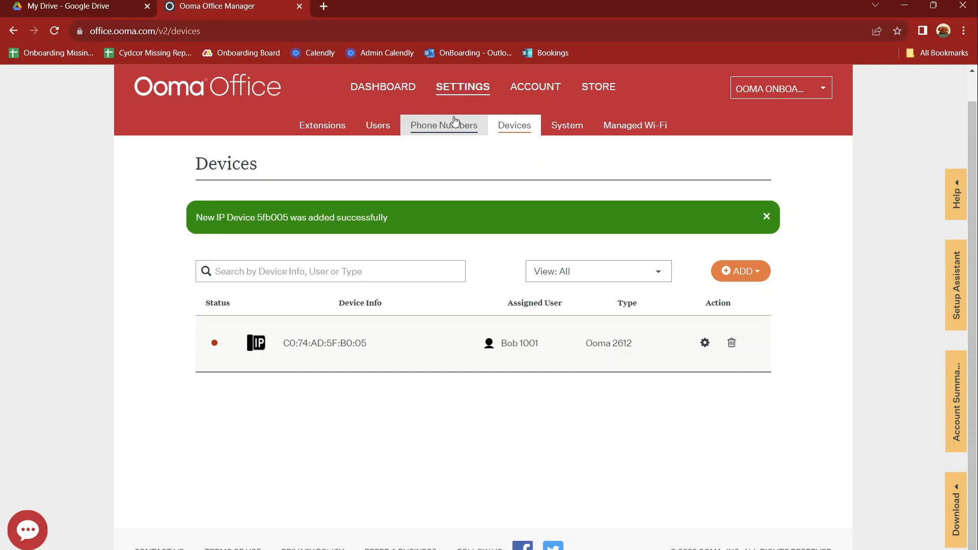
# Step: Go to Account > Porting, close the Google Drive tab, and start a new number transfer
pyautogui.moveTo(213, 340)
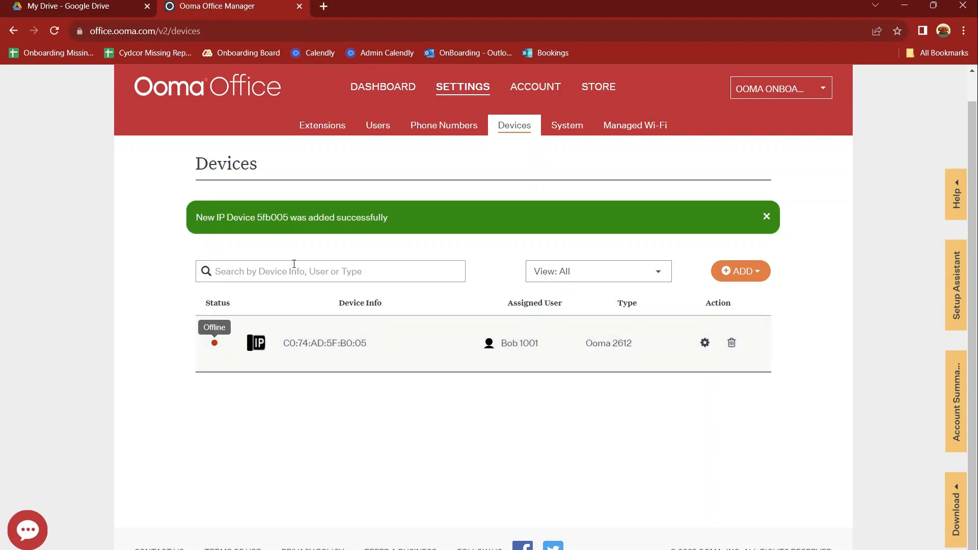
pyautogui.click(533, 91)
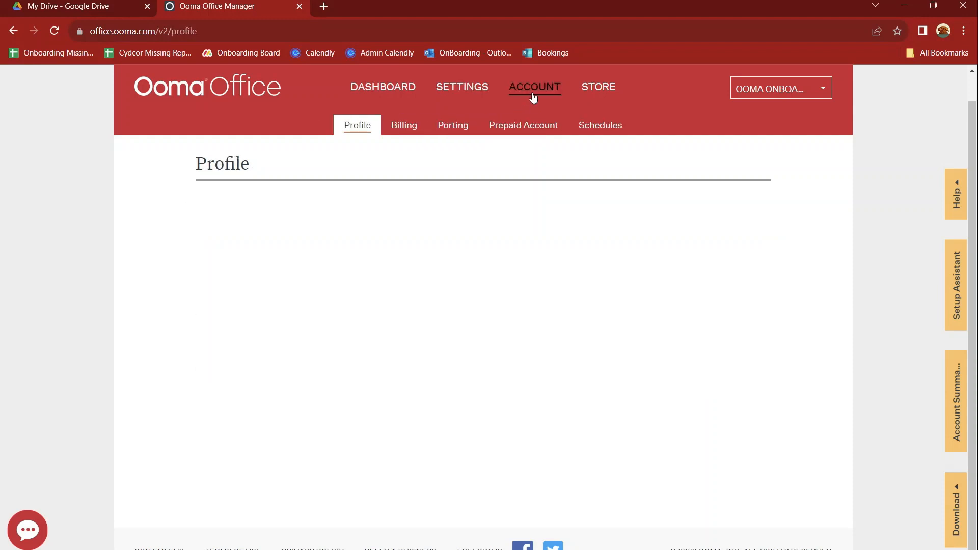
pyautogui.click(447, 130)
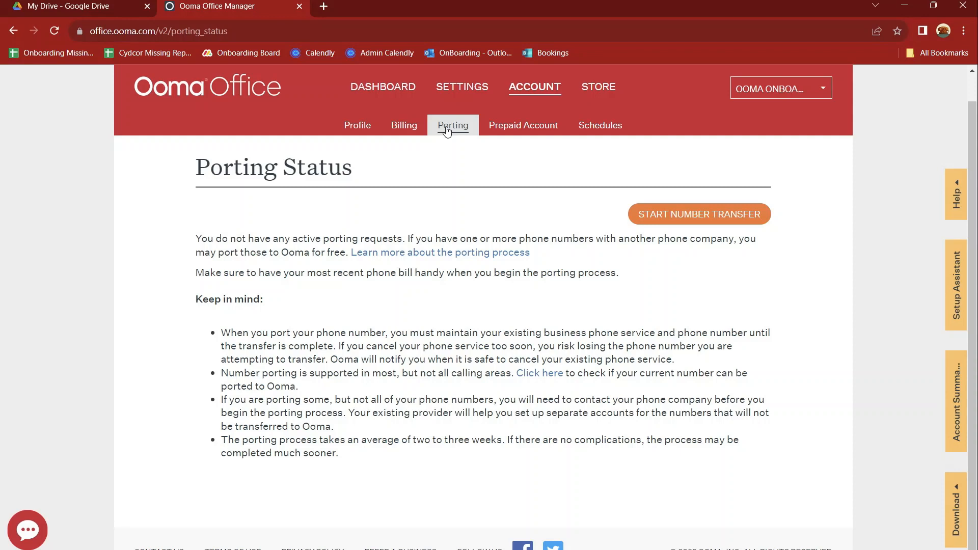
pyautogui.click(147, 6)
pyautogui.click(699, 216)
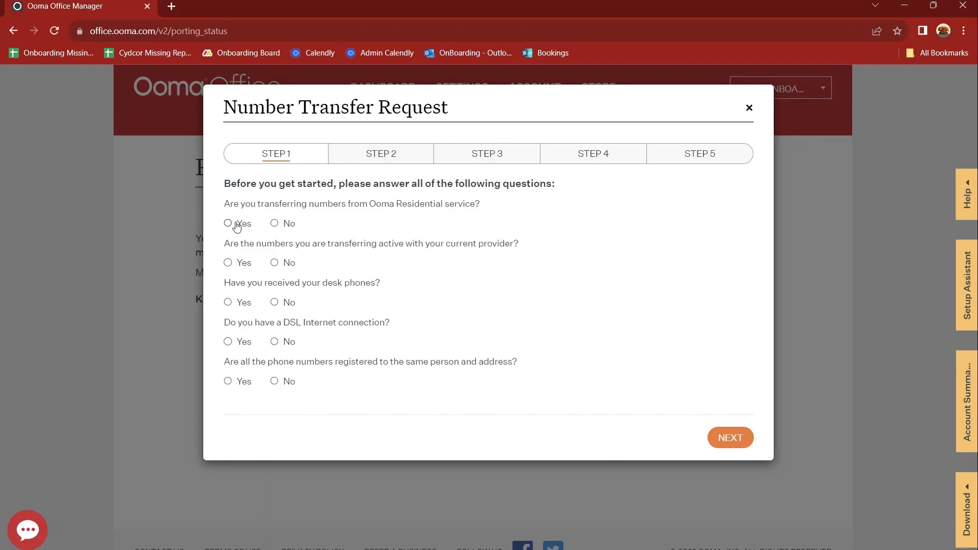
# Step: Answer Step 1 No, Yes, Yes, No (DSL), Yes, then continue to Step 2
pyautogui.click(274, 224)
pyautogui.click(229, 265)
pyautogui.click(228, 302)
pyautogui.click(227, 343)
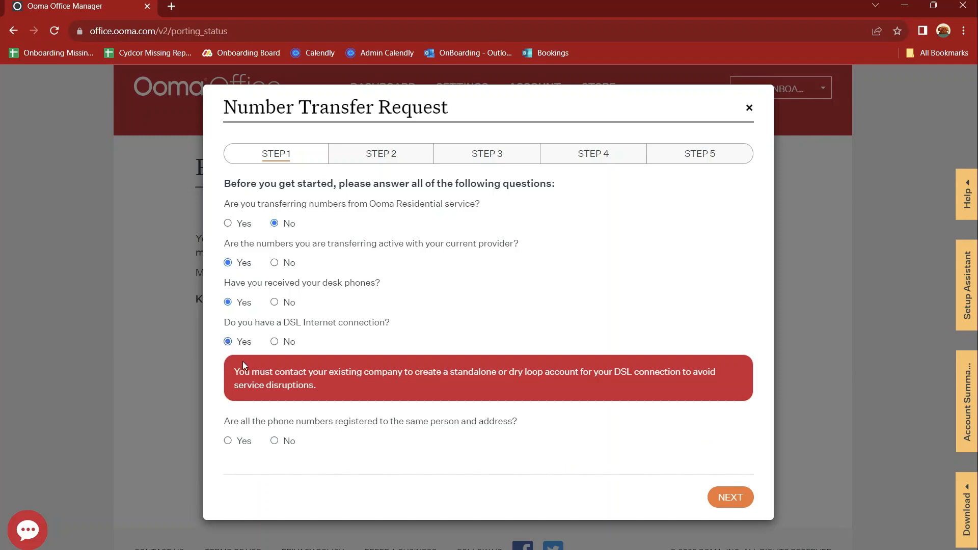
pyautogui.moveTo(274, 371); pyautogui.dragTo(276, 370)
pyautogui.click(274, 342)
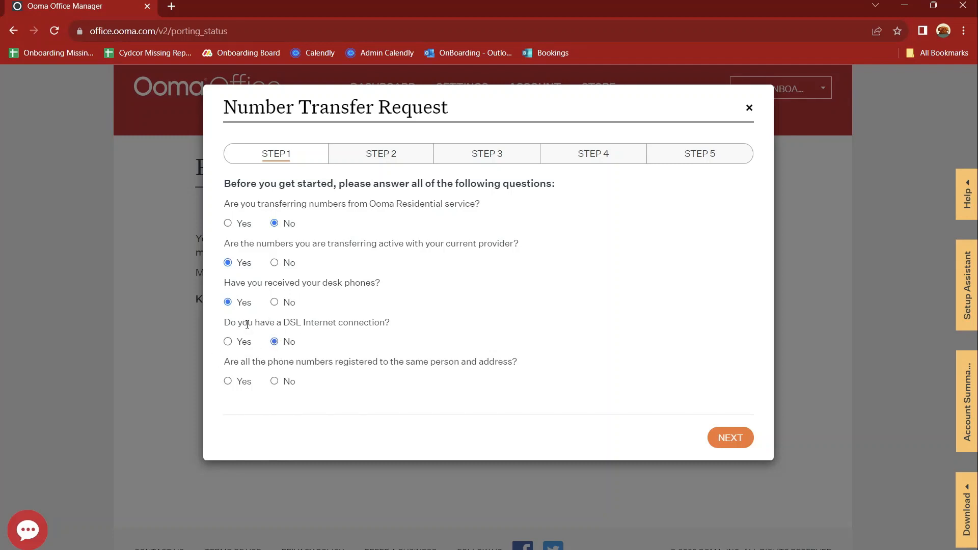
pyautogui.click(227, 382)
pyautogui.click(732, 438)
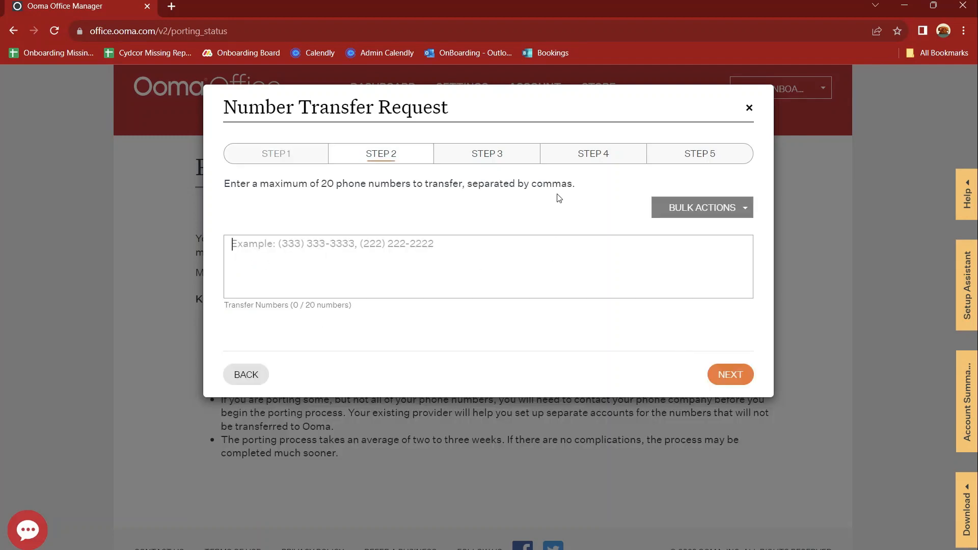
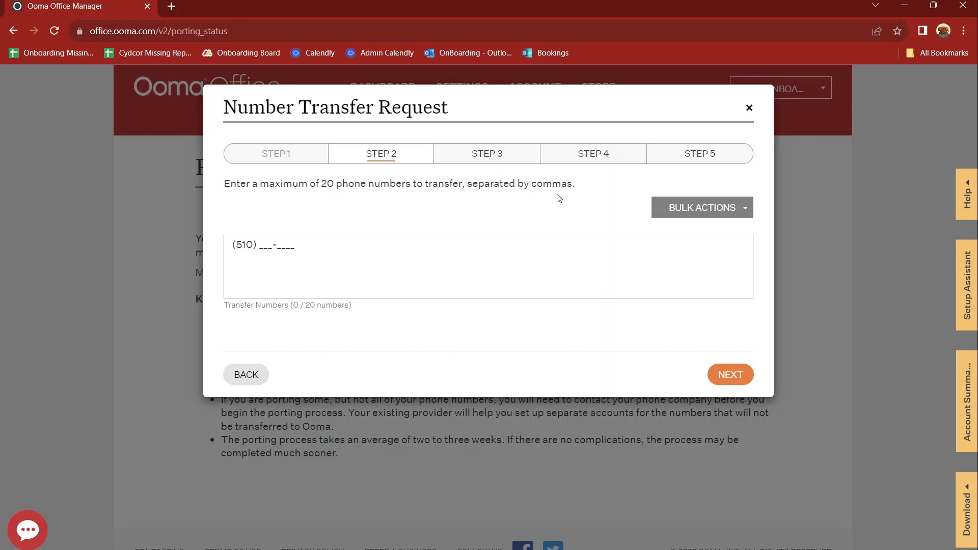
# Step: Submit the number and assign the ported number to the Auto Attendant
pyautogui.click(742, 369)
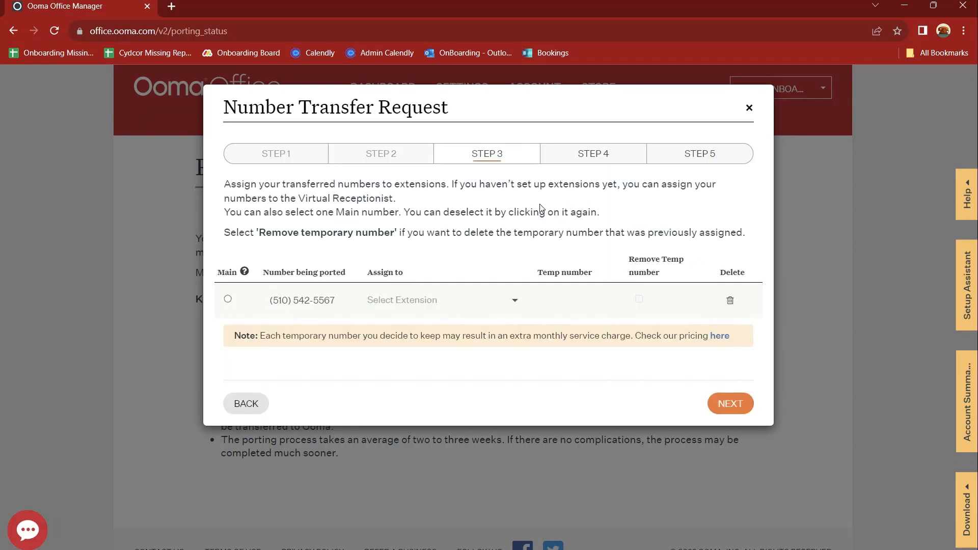
pyautogui.click(470, 300)
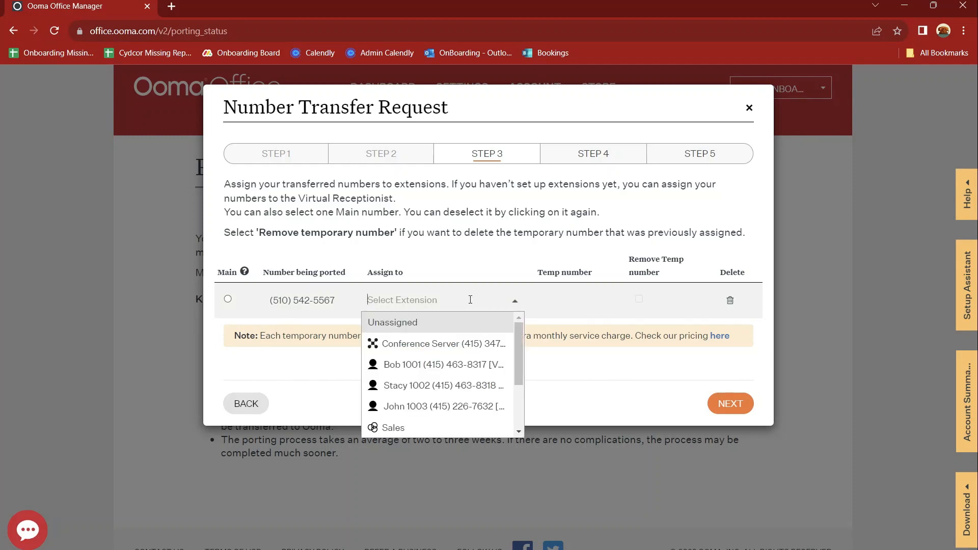
pyautogui.scroll(-3, 447, 366)
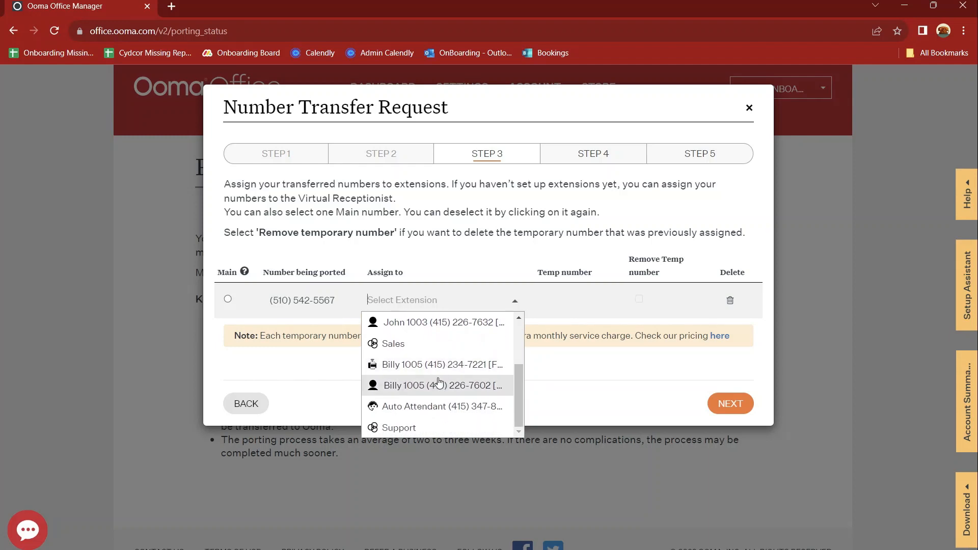
pyautogui.click(430, 407)
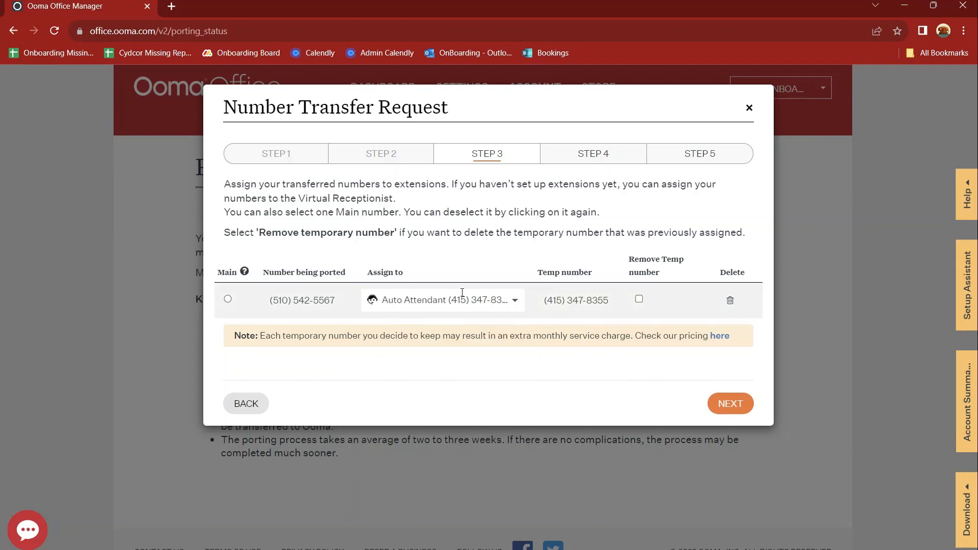
# Step: Drop the temporary number after porting, make the ported number Main, and go to Step 4
pyautogui.click(640, 301)
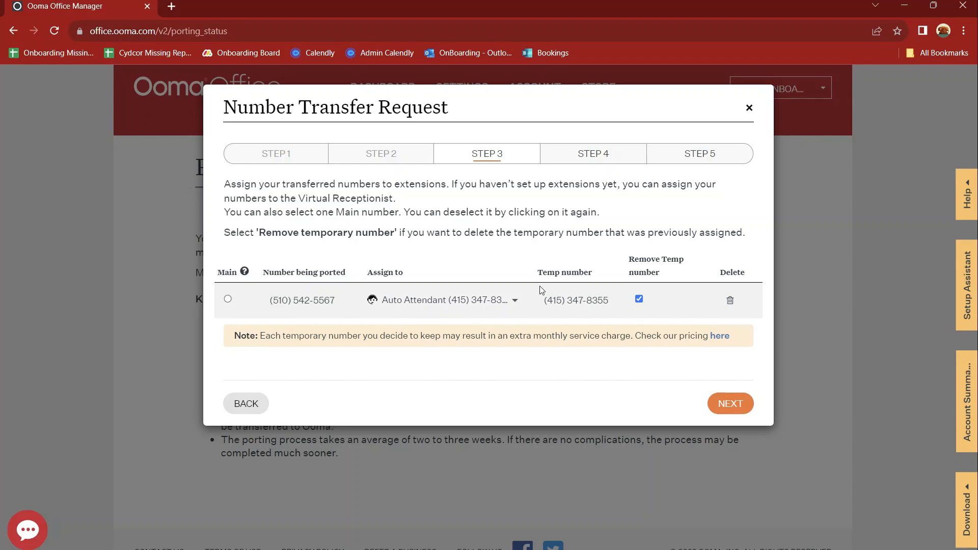
pyautogui.click(228, 300)
pyautogui.click(730, 405)
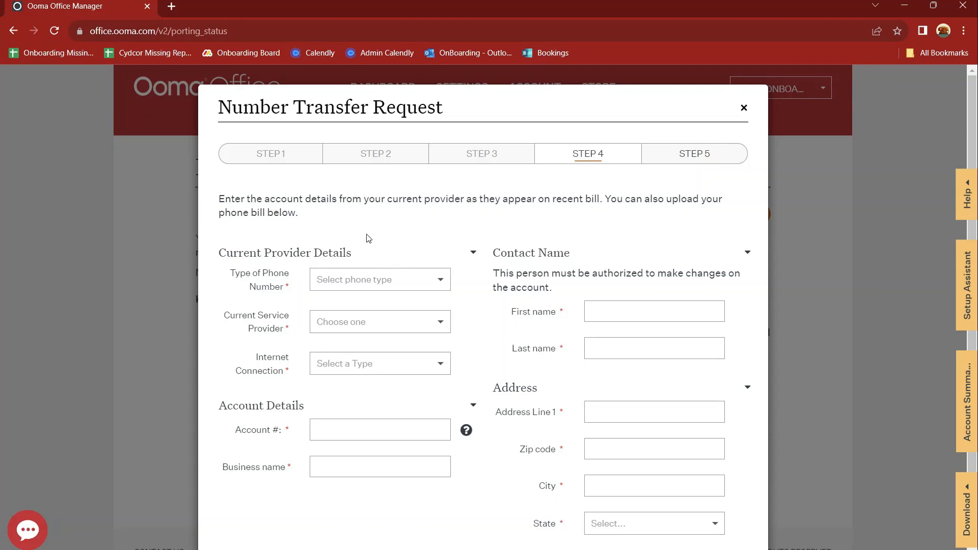
# Step: Set the phone number type to Landline and the current provider to AT&T
pyautogui.click(412, 281)
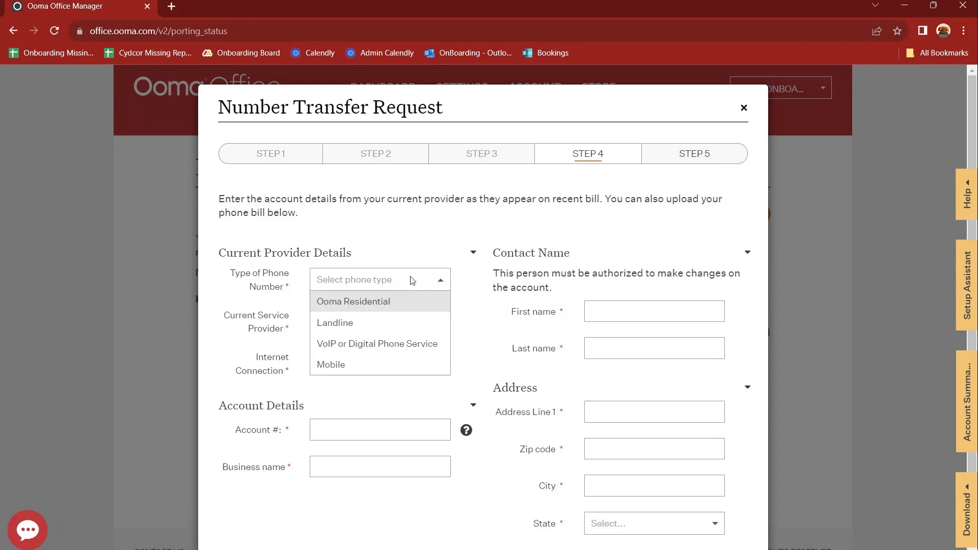
pyautogui.click(382, 322)
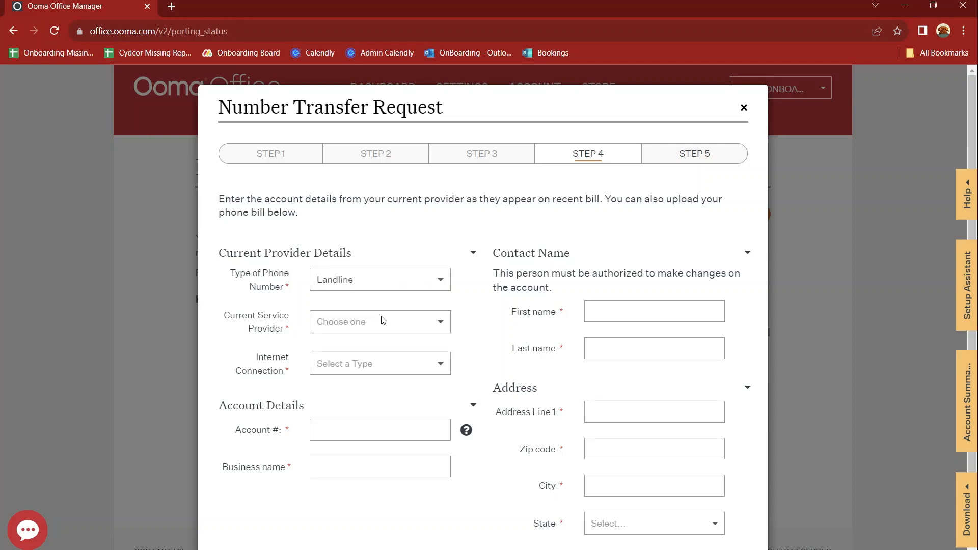
pyautogui.click(382, 321)
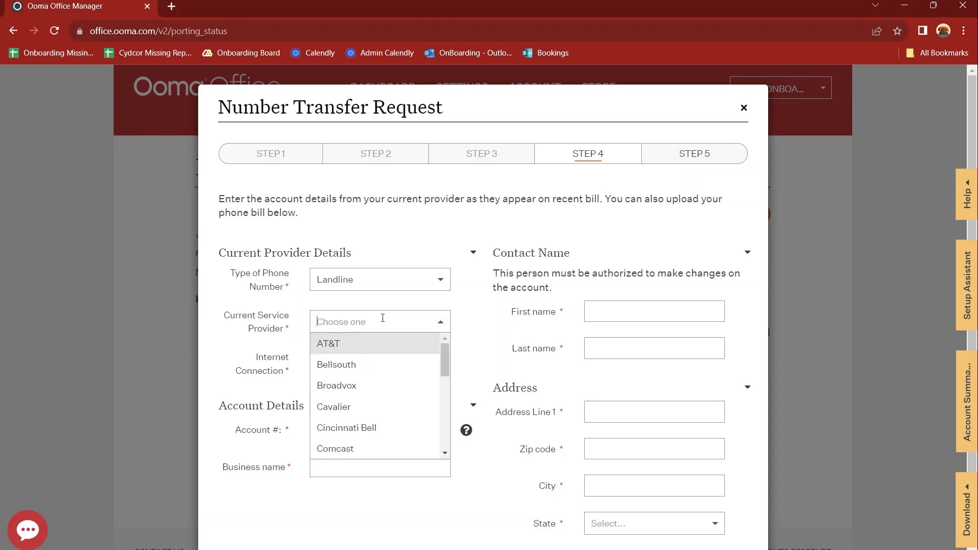
pyautogui.click(371, 344)
# Step: Choose Cable as the internet connection and expand the Account Details section
pyautogui.click(362, 364)
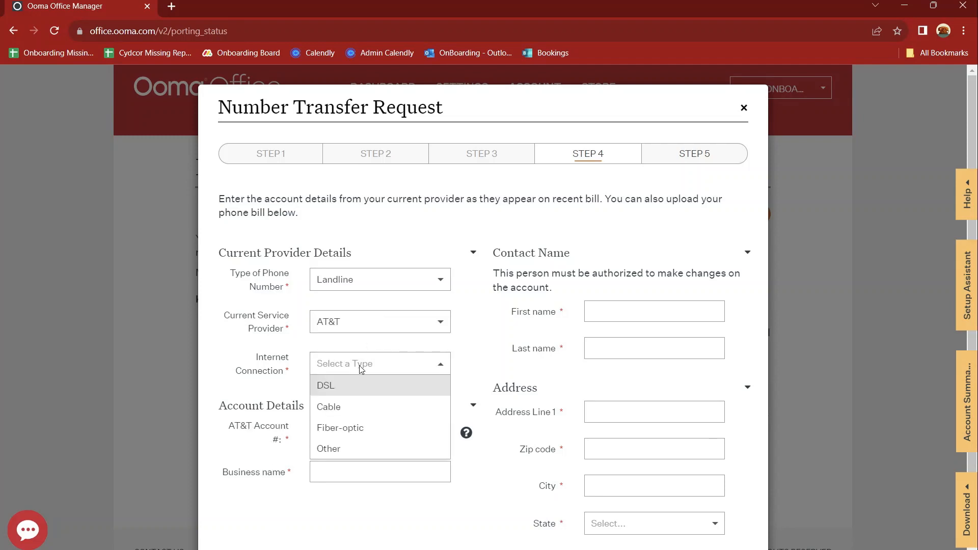
pyautogui.click(347, 417)
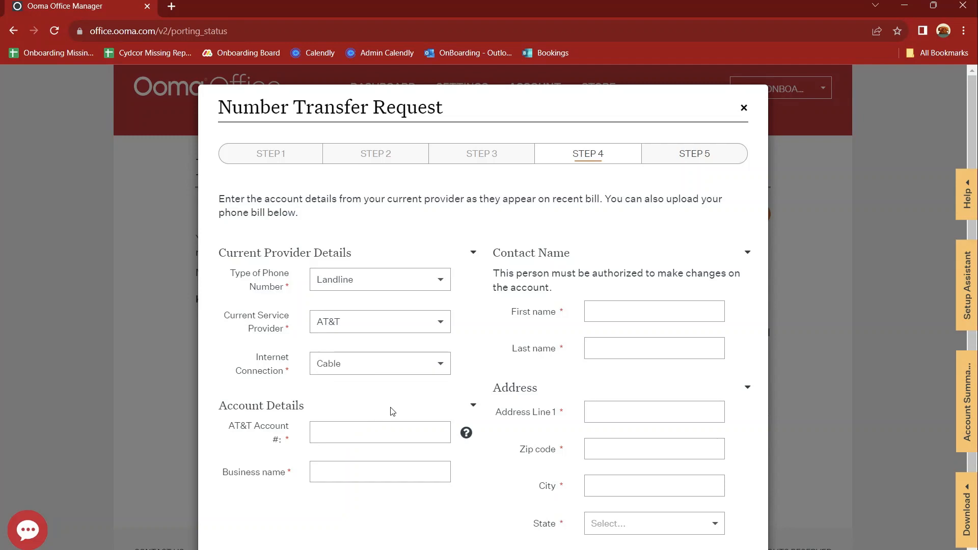
pyautogui.scroll(-1, 390, 410)
pyautogui.click(385, 306)
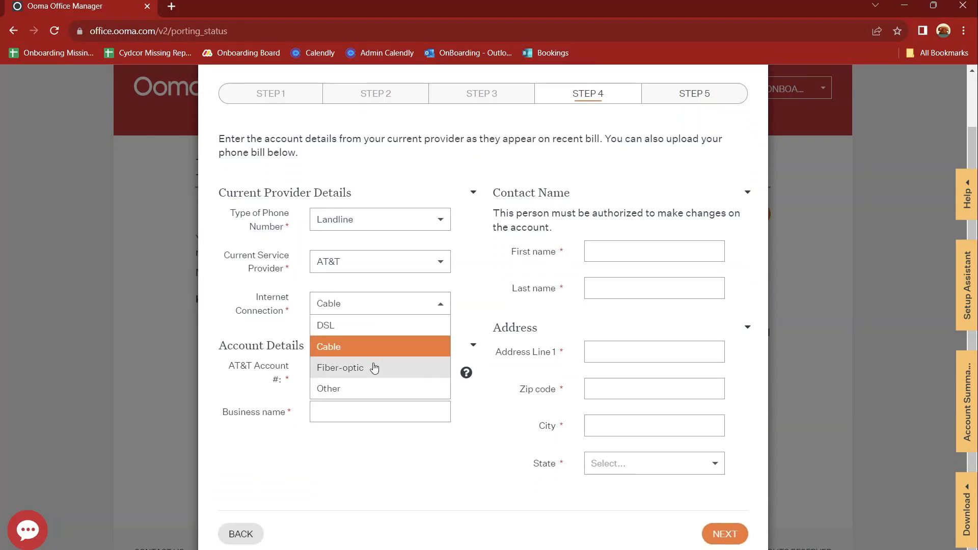
pyautogui.click(365, 348)
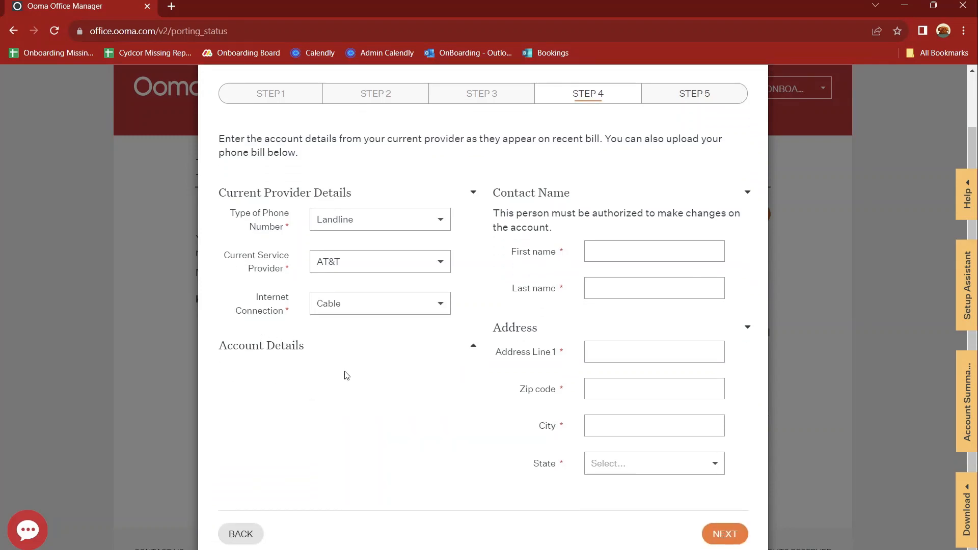
pyautogui.click(378, 309)
pyautogui.click(279, 338)
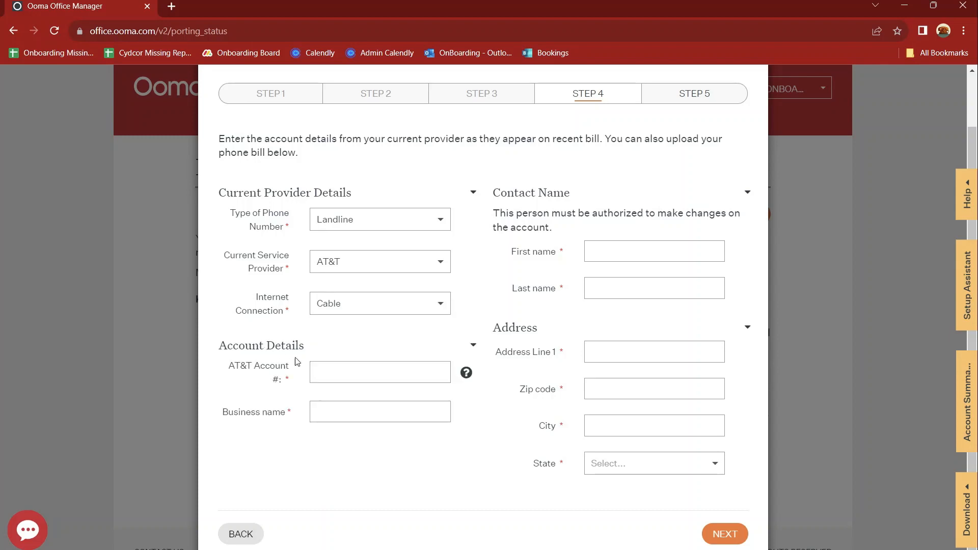
# Step: Enter the AT&T account number, business name 'Test', and the contact's first and last name
pyautogui.click(331, 378)
pyautogui.write('123')
pyautogui.click(333, 411)
pyautogui.write('Test')
pyautogui.press('Tab')
pyautogui.press('Tab')
# Step: Fill in the street address, city, zip code and state CA, then continue to Step 5
pyautogui.click(601, 357)
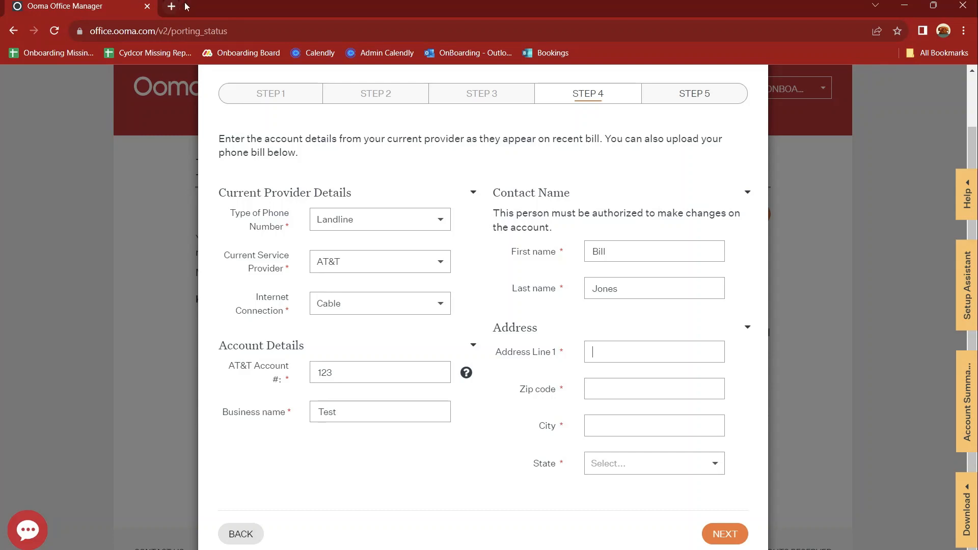
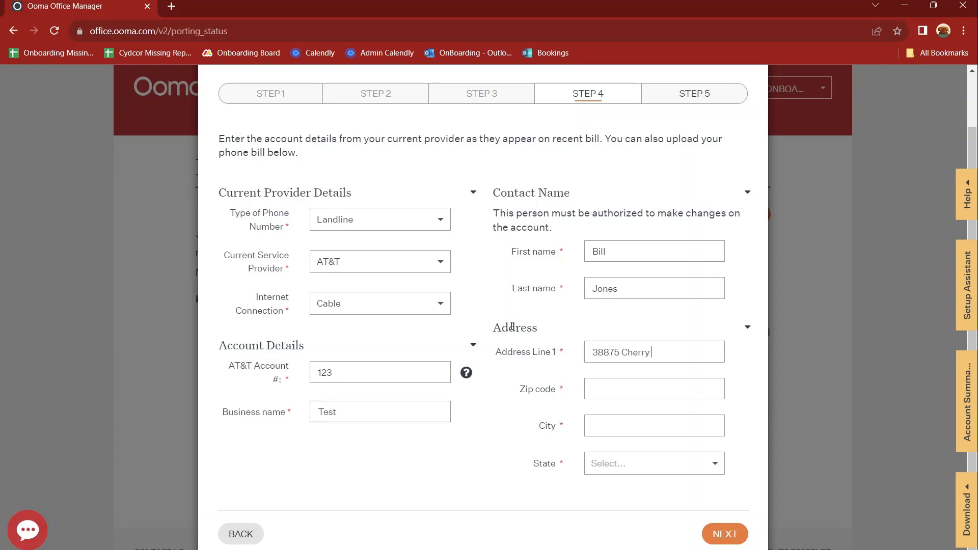
pyautogui.press('Tab')
pyautogui.write('Newark')
pyautogui.press('Tab')
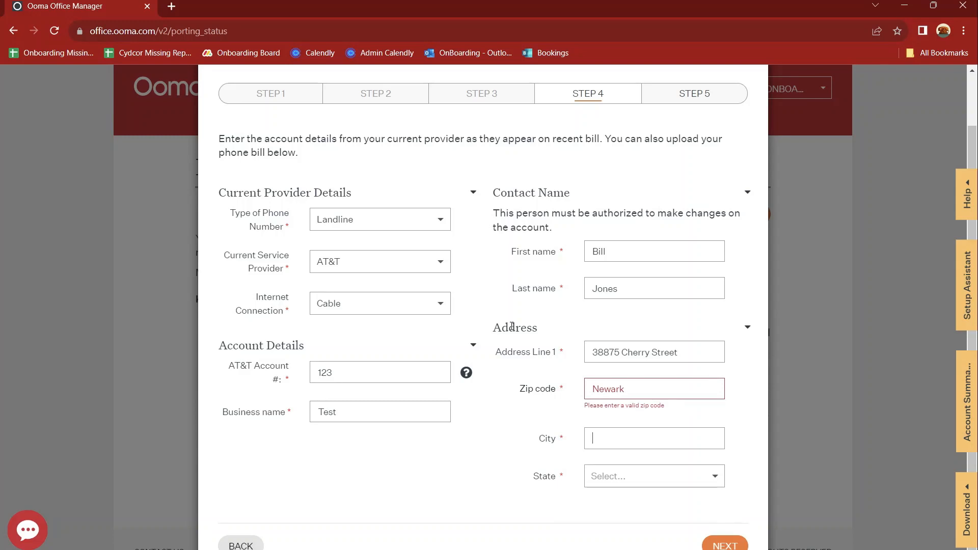
pyautogui.write('Newark')
pyautogui.moveTo(637, 389); pyautogui.dragTo(527, 373)
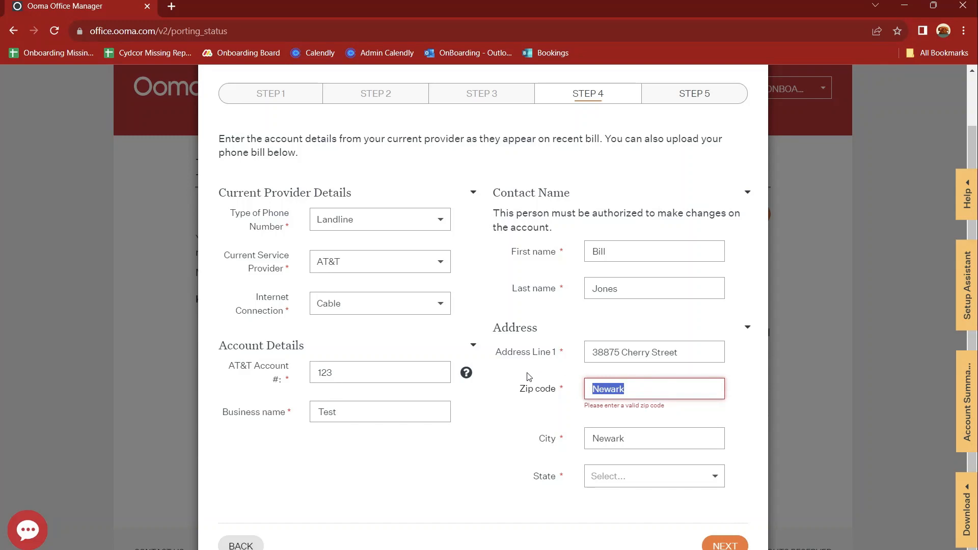
pyautogui.write('94')
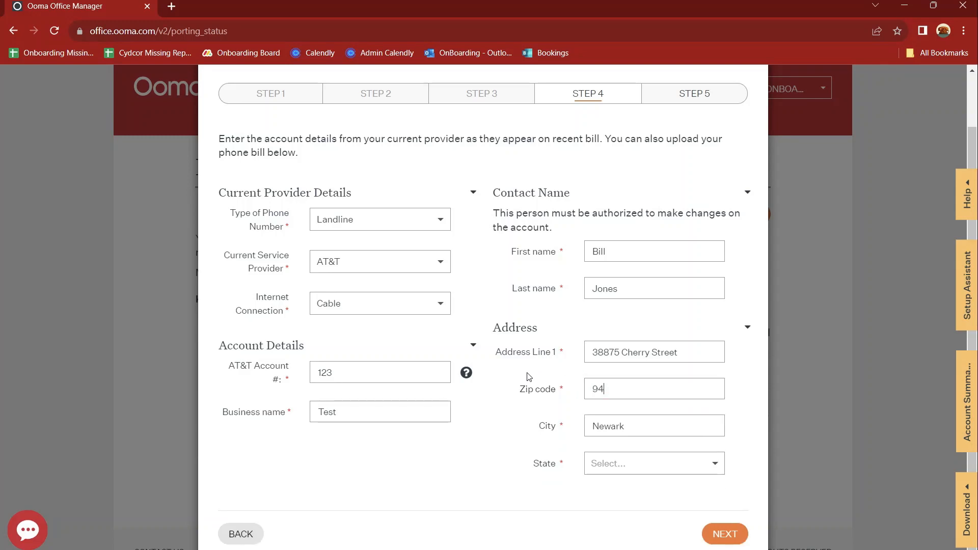
pyautogui.write('560')
pyautogui.click(662, 463)
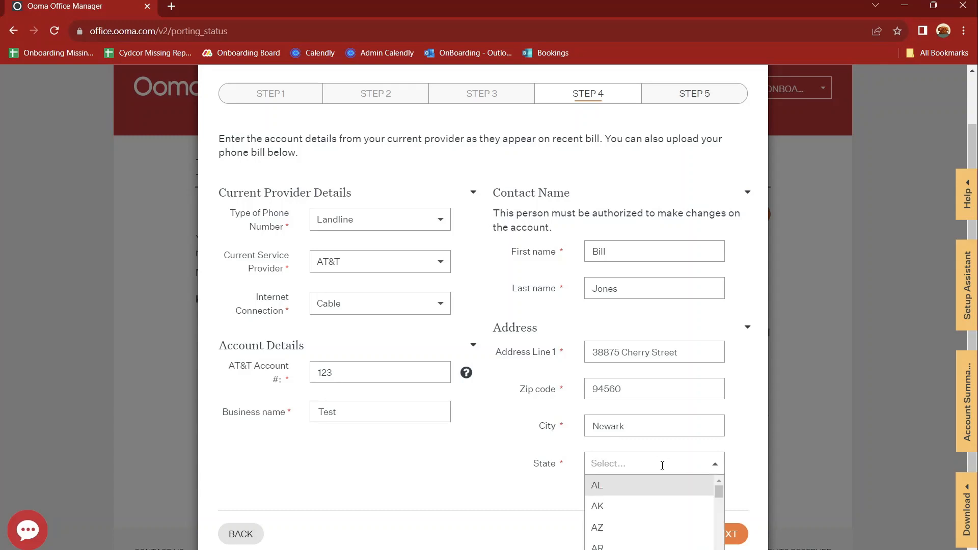
pyautogui.click(615, 549)
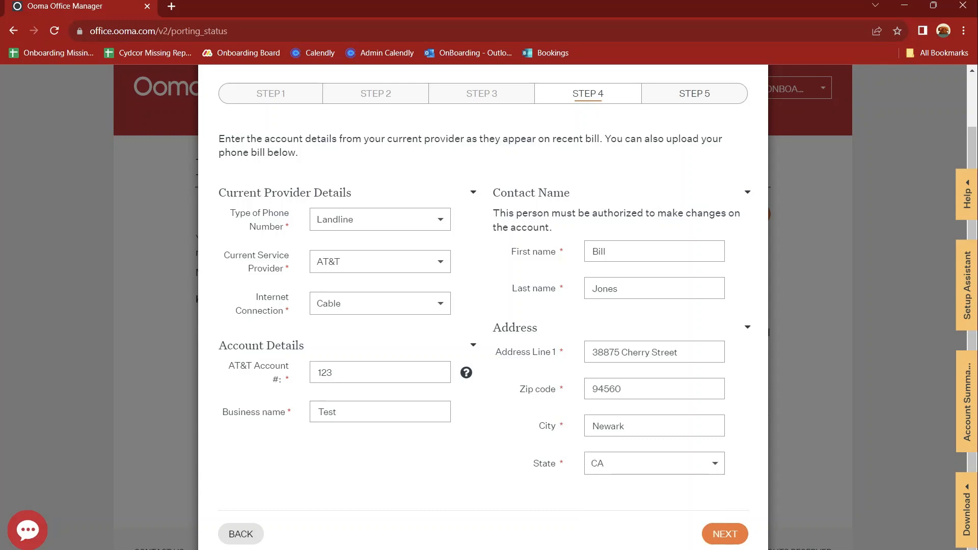
pyautogui.click(724, 532)
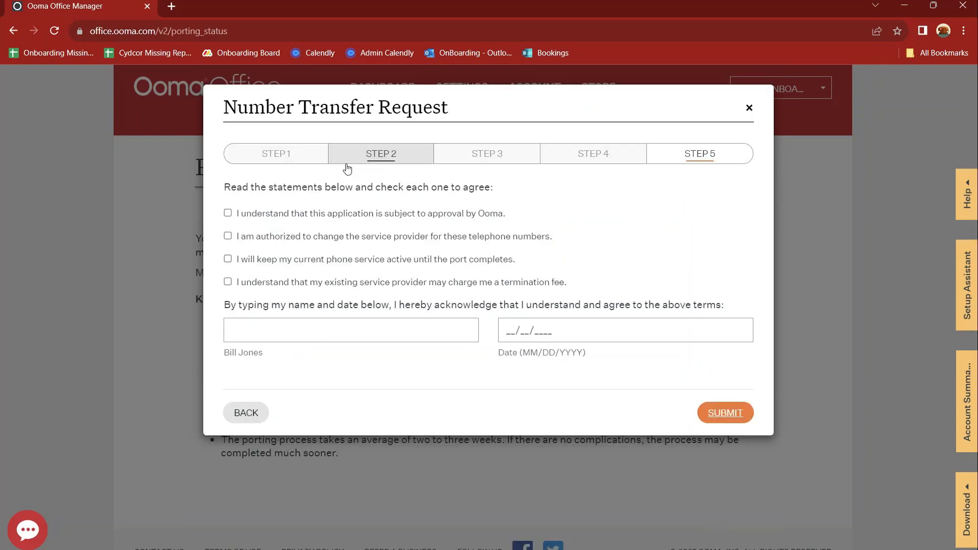
# Step: Tick all four agreement statements in Step 5
pyautogui.click(232, 217)
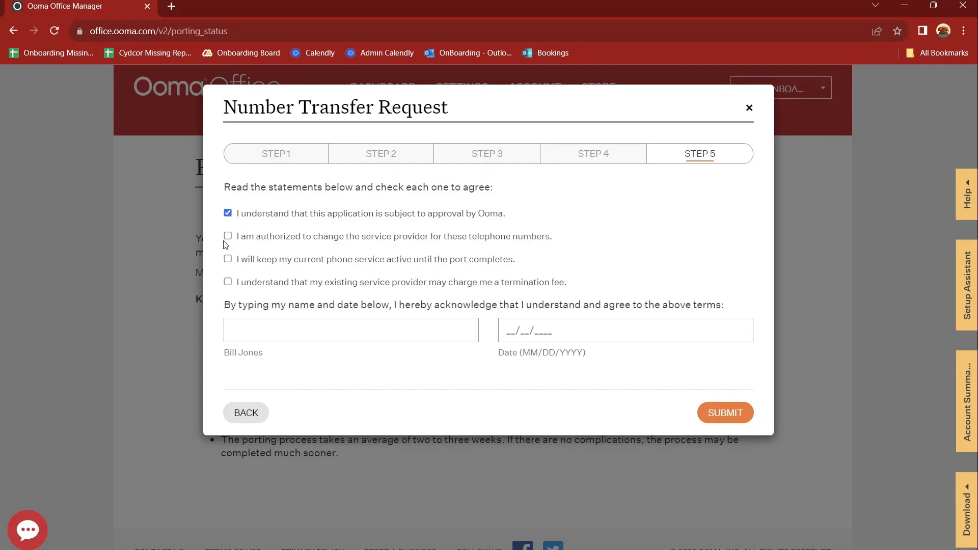
pyautogui.click(228, 241)
pyautogui.click(228, 259)
pyautogui.click(228, 283)
# Step: Sign with the contact's name, date it 09/21/2023, and submit the transfer request
pyautogui.click(242, 324)
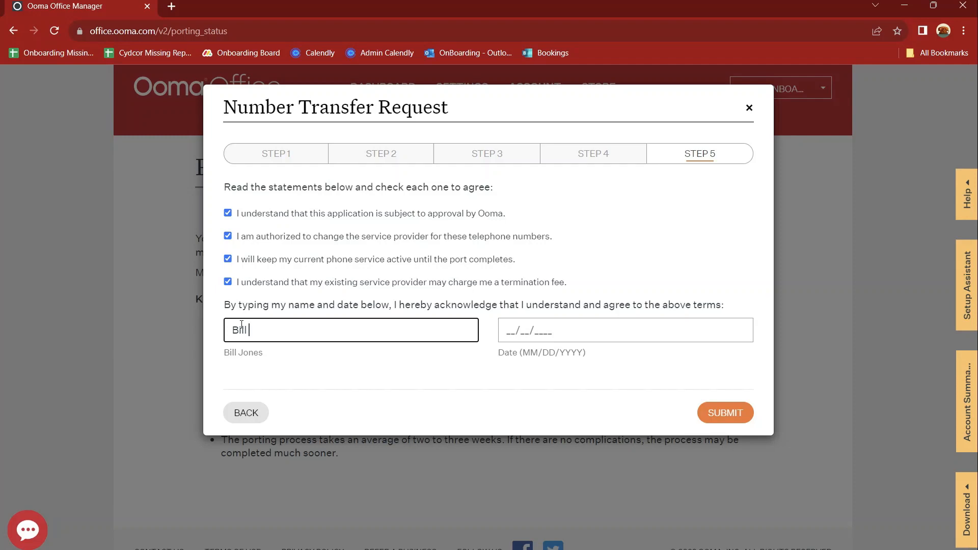
pyautogui.click(504, 329)
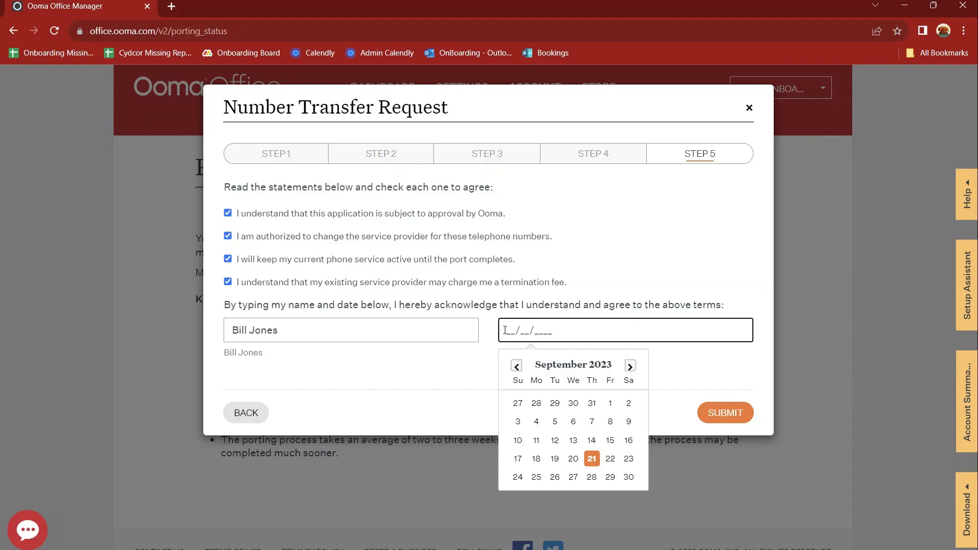
pyautogui.click(592, 459)
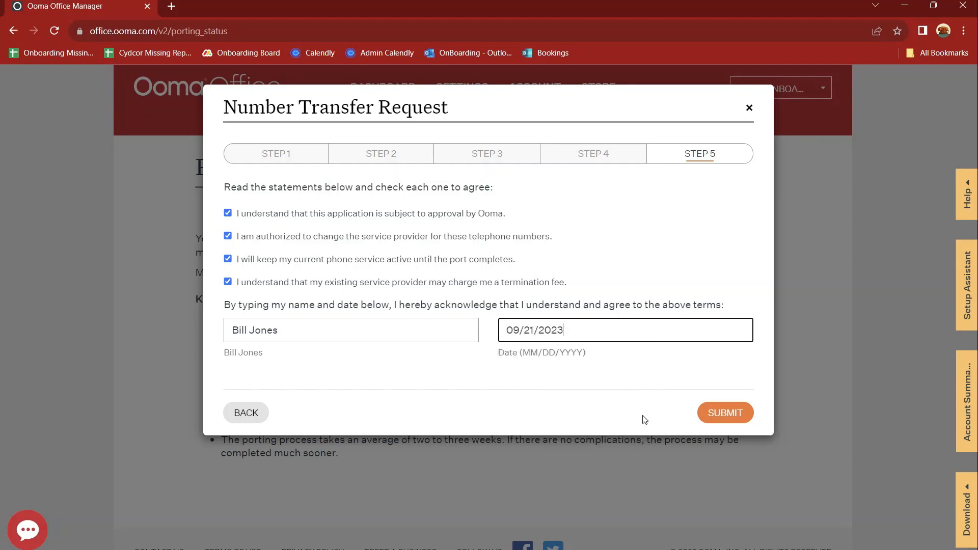
pyautogui.click(724, 414)
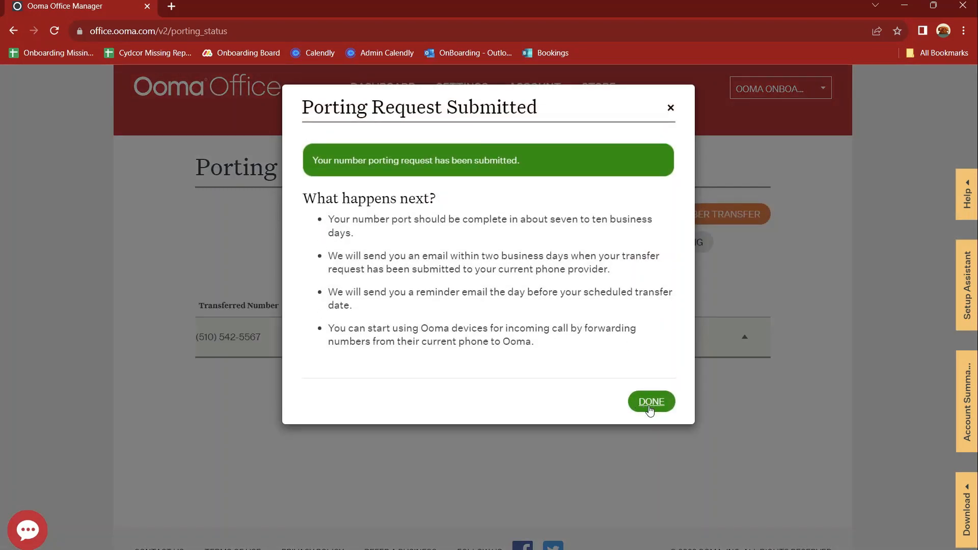
# Step: Dismiss the confirmation and expand the FOC Pending row's porting details
pyautogui.click(649, 402)
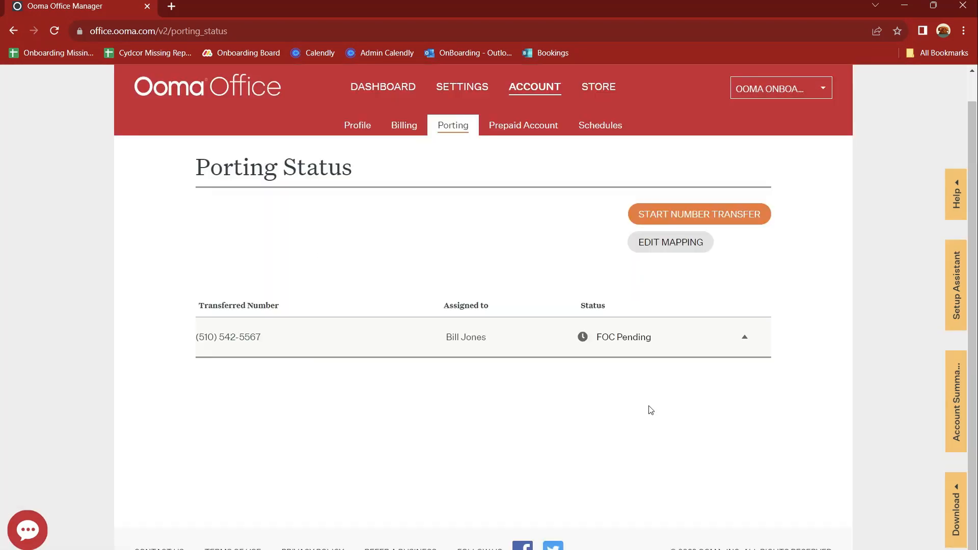
pyautogui.click(745, 342)
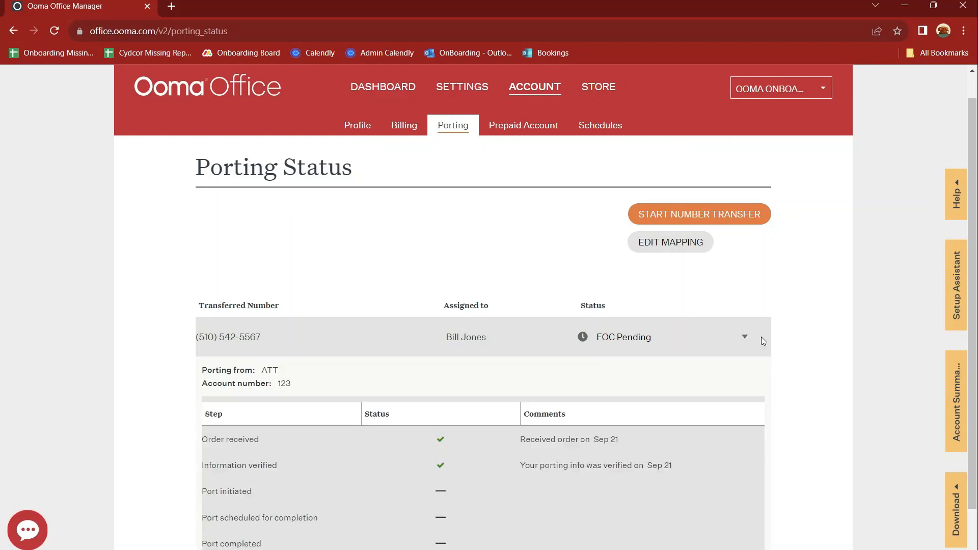
pyautogui.scroll(-1, 761, 337)
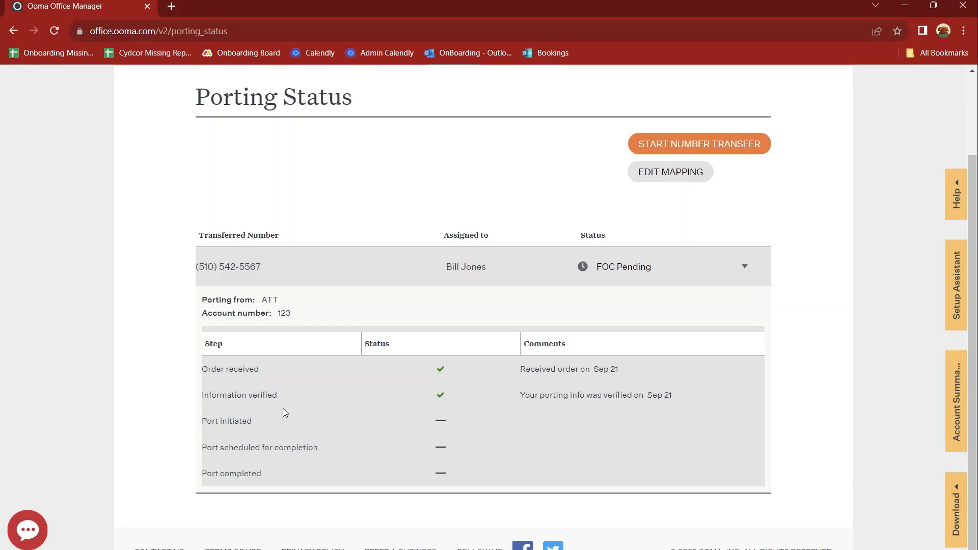
pyautogui.moveTo(214, 421); pyautogui.dragTo(279, 426)
pyautogui.click(292, 427)
pyautogui.moveTo(212, 448); pyautogui.dragTo(298, 448)
pyautogui.click(298, 447)
# Step: Open Outlook in a new tab and read the 'Your Ooma Office Port Has Been Submitted' email
pyautogui.click(171, 6)
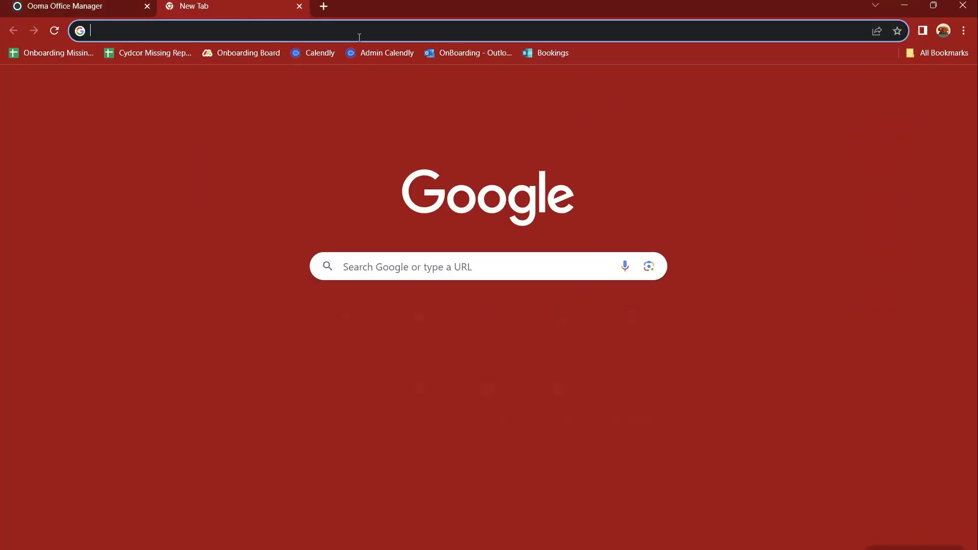
pyautogui.click(461, 52)
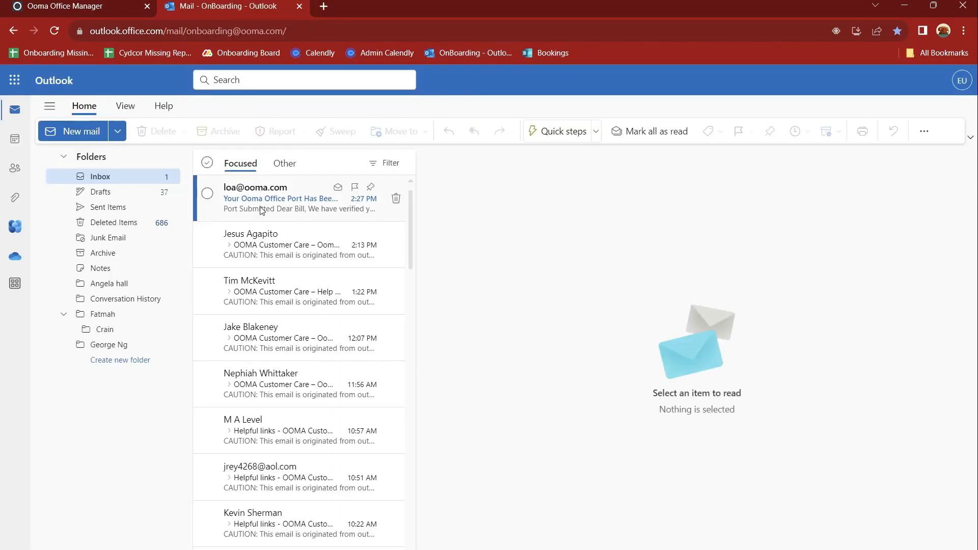
pyautogui.click(262, 209)
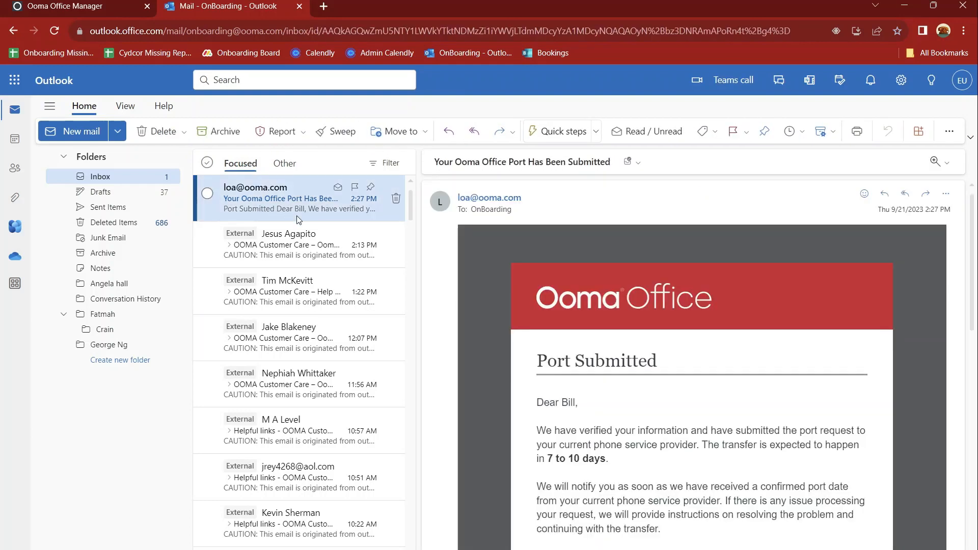
pyautogui.scroll(-2, 640, 402)
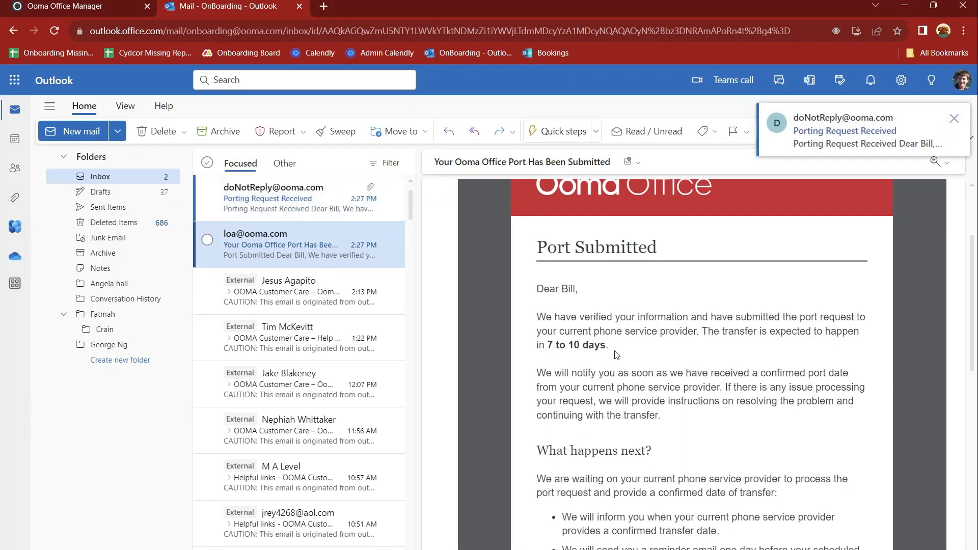
pyautogui.scroll(-5, 616, 355)
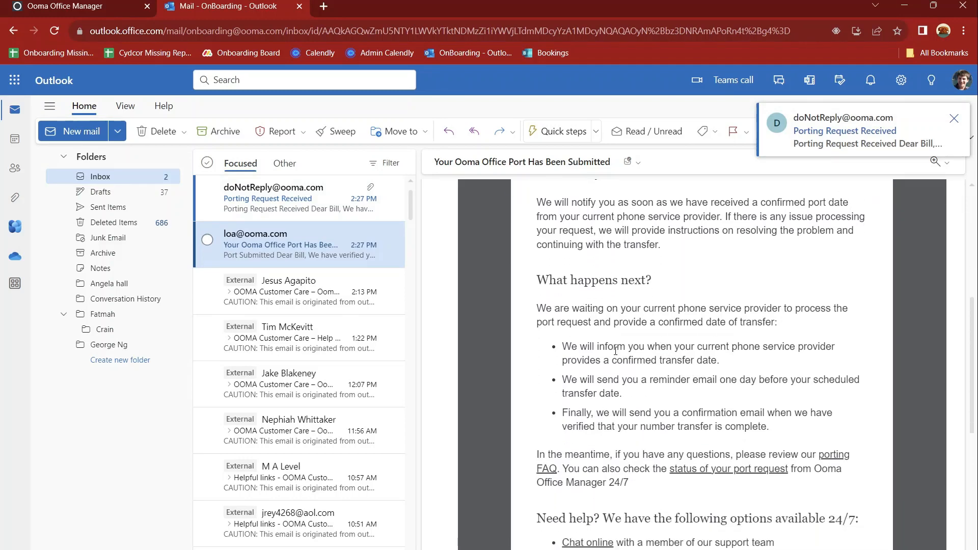
pyautogui.scroll(-1, 615, 352)
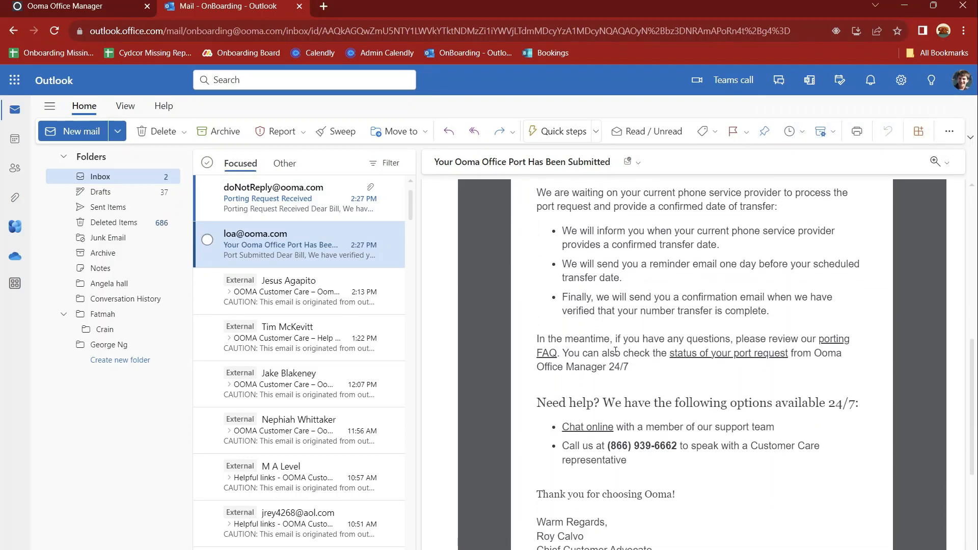